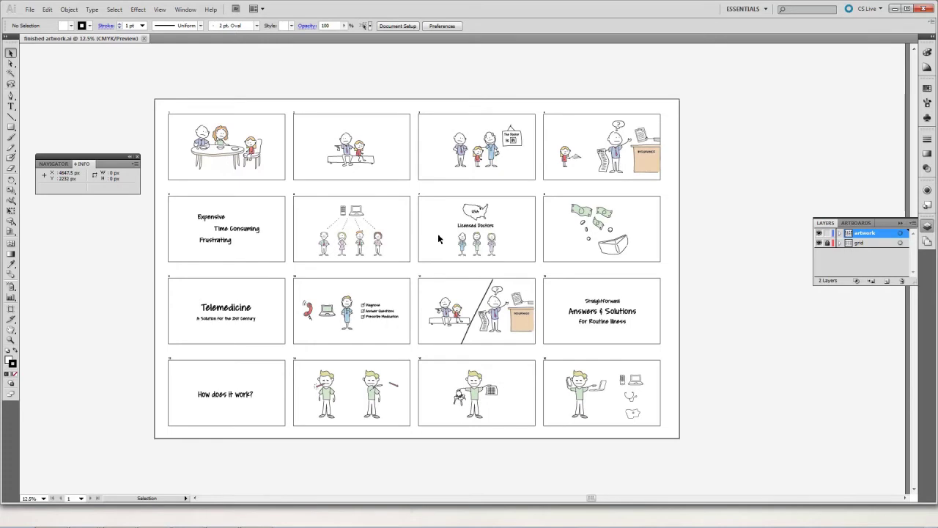
Pan and scroll around the storyboard to inspect frame 1 and the bottom row of frames.
key(space)
drag(323, 138, 382, 205)
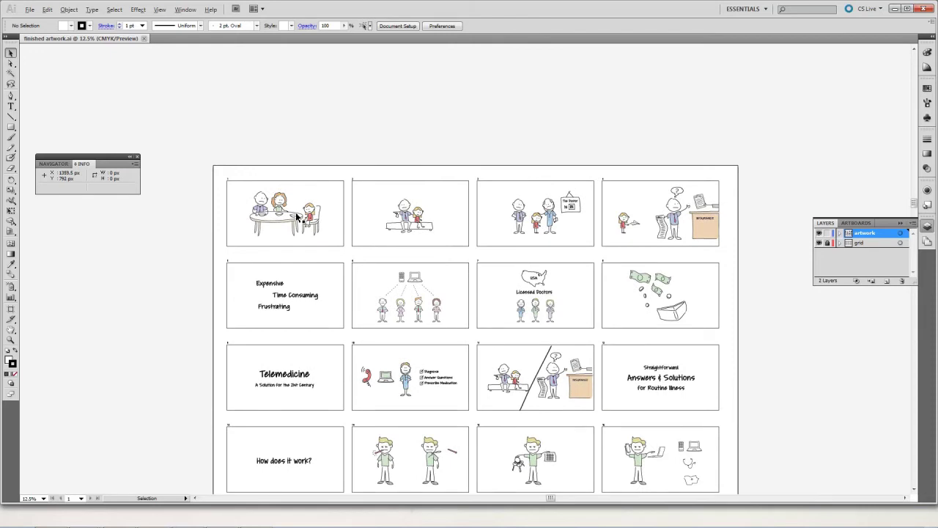
scroll(299, 218, up, 3)
drag(325, 293, 349, 274)
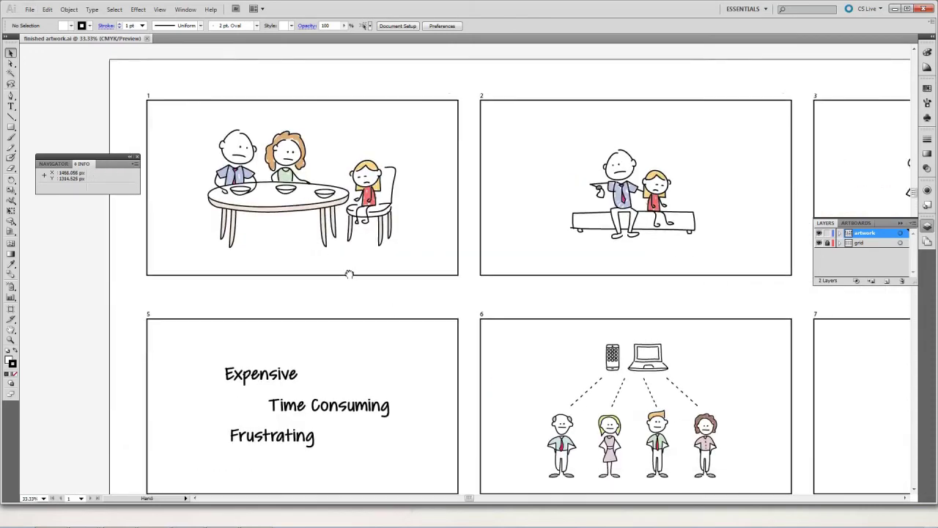
scroll(465, 287, right, 2)
scroll(539, 337, down, 2)
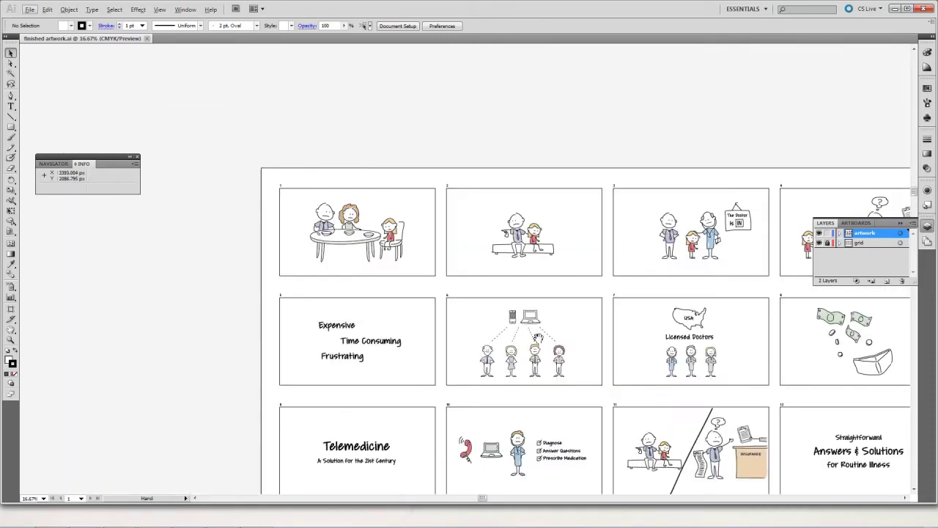
drag(539, 338, 425, 257)
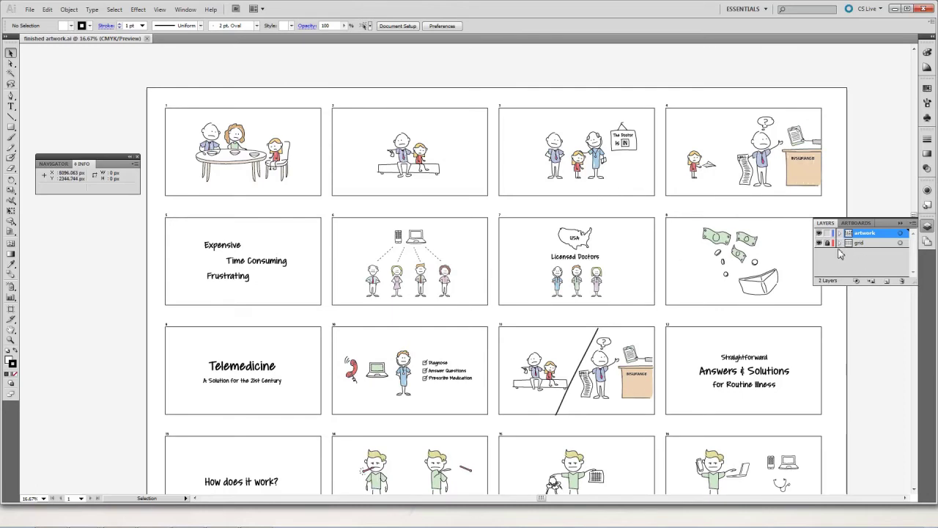
Hide and re-show the artwork and grid layers to check what each holds.
click(819, 233)
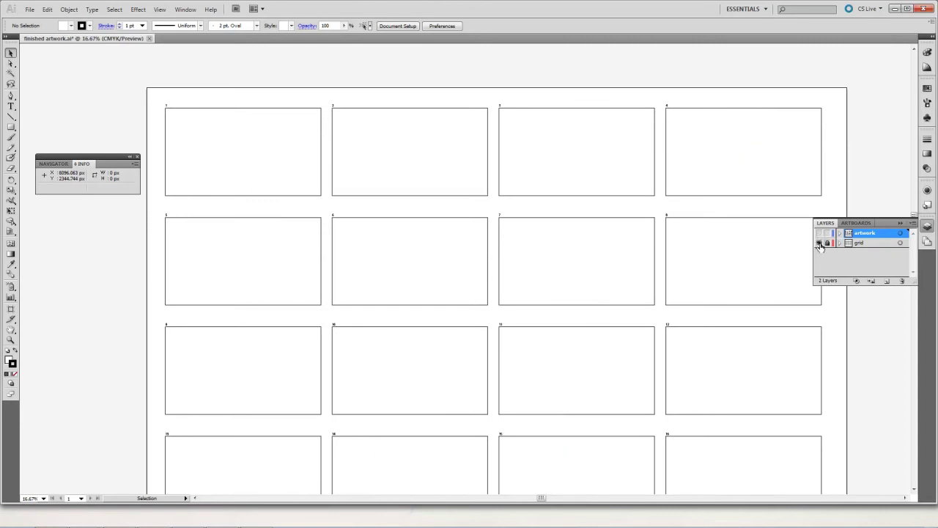
click(819, 243)
click(819, 242)
click(819, 233)
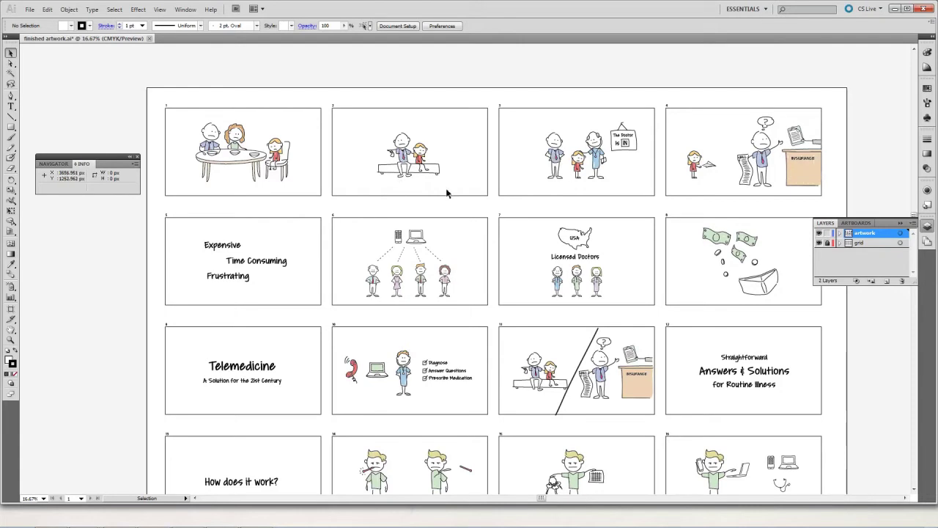
Zoom into artboard 1 and move frame 1's family drawing onto a new Layer 3.
key(space)
drag(343, 171, 433, 230)
ctrl+click(348, 202)
ctrl+click(342, 198)
ctrl+click(341, 197)
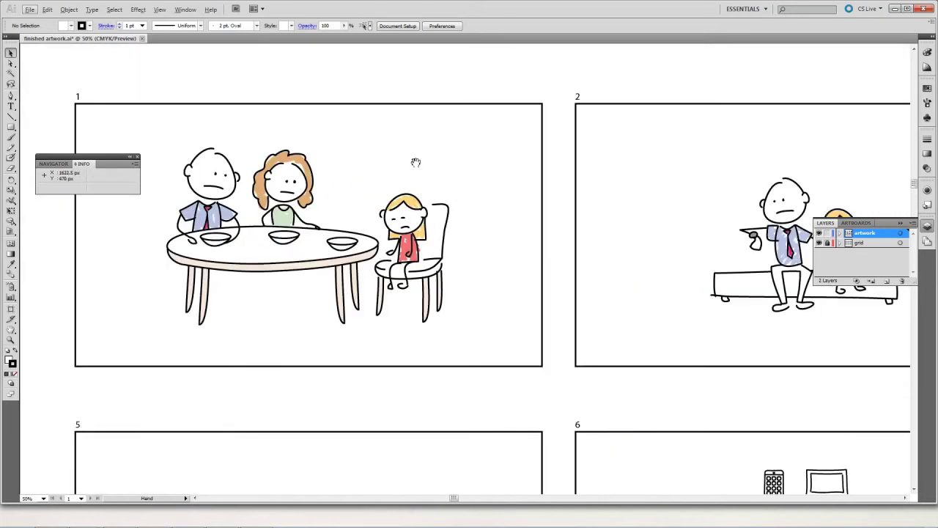
mouse_move(161, 142)
mouse_down()
mouse_move(444, 325)
mouse_move(471, 352)
mouse_up()
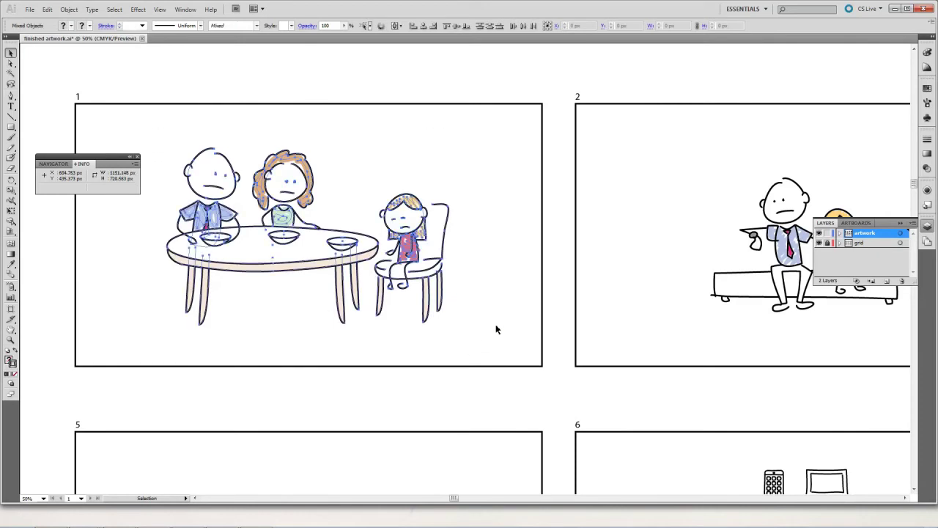
click(886, 281)
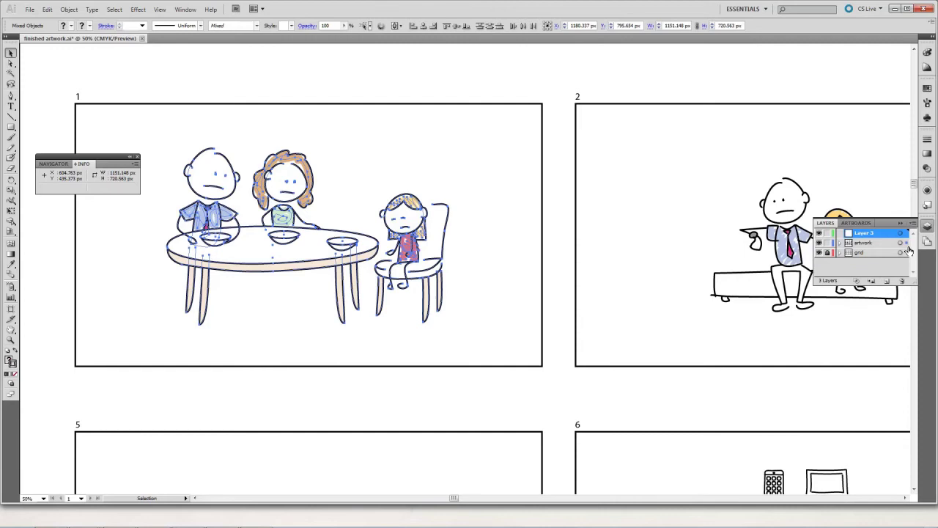
drag(907, 244, 907, 233)
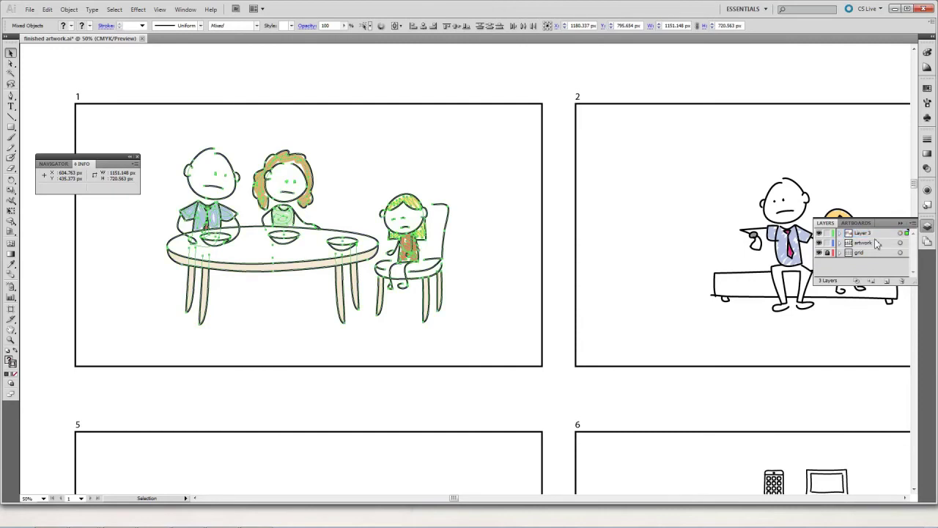
Rename Layer 3 to 'frame 1 artwork' and zoom back out to the whole storyboard.
key(ctrl+shift+a)
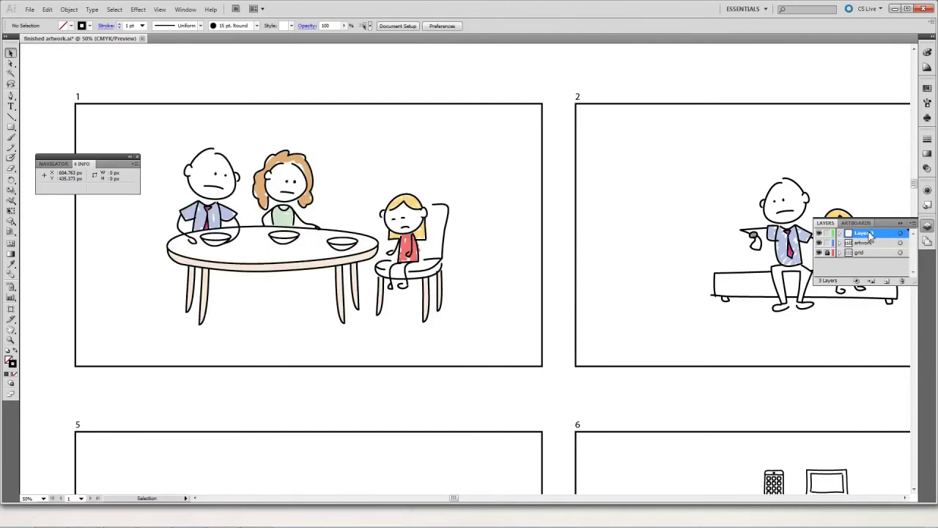
double_click(872, 233)
text(frame 1 ar)
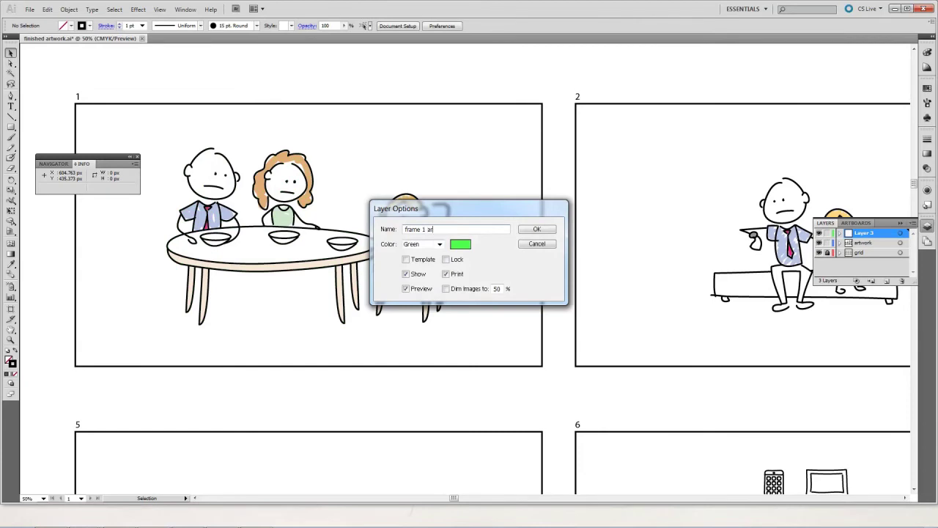
text(twork)
key(Return)
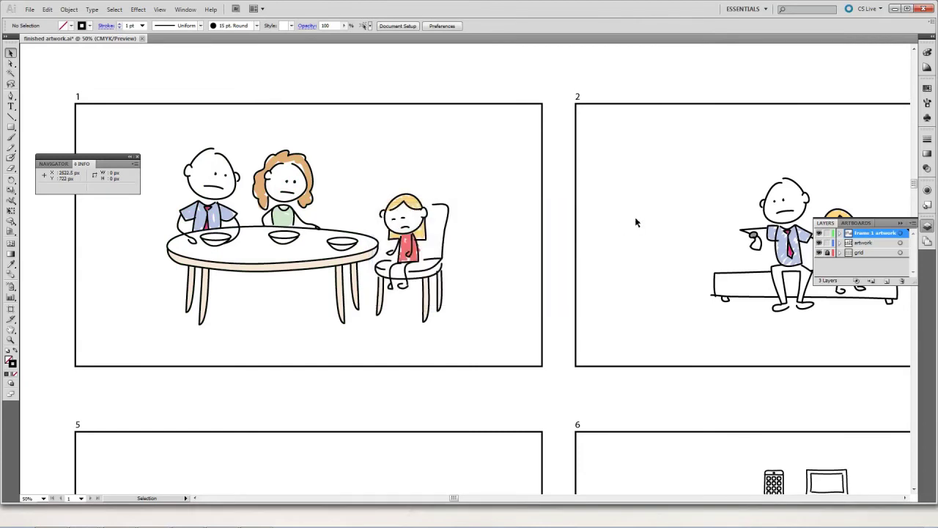
key(ctrl+minus)
key(ctrl+minus)
key(ctrl+minus)
drag(651, 272, 429, 196)
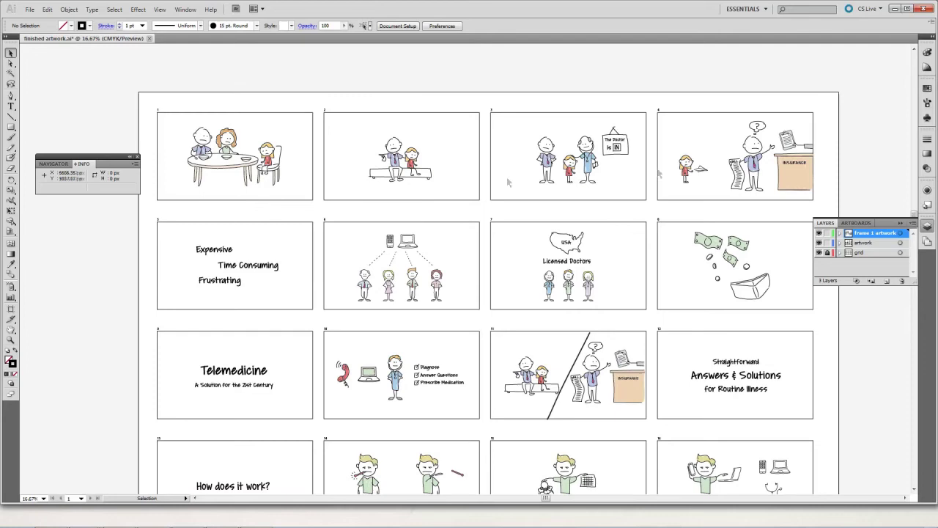
drag(341, 203, 392, 229)
key(ctrl+plus)
key(ctrl+plus)
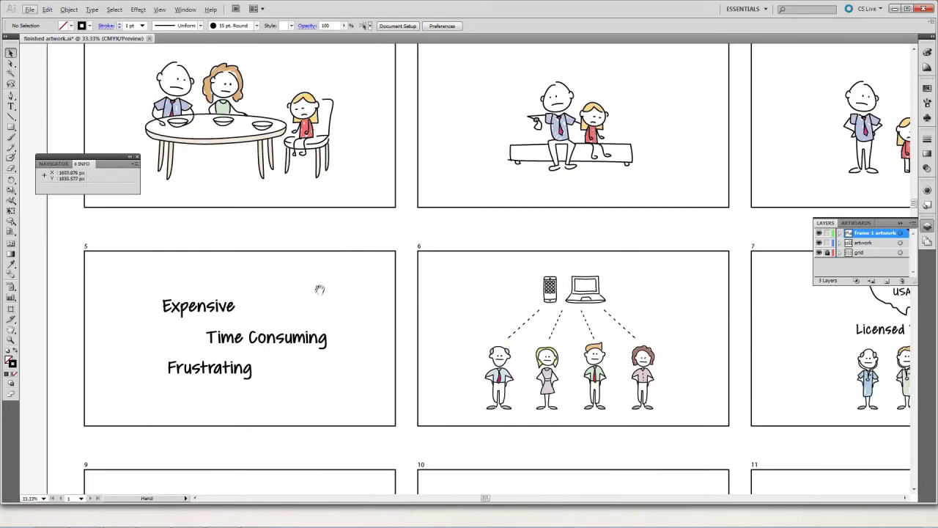
drag(318, 289, 338, 252)
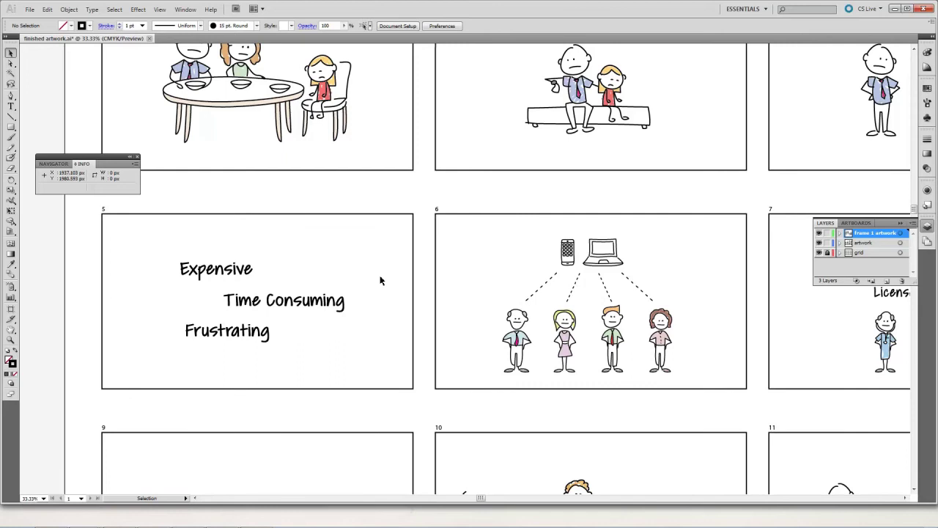
click(256, 272)
click(249, 275)
click(246, 275)
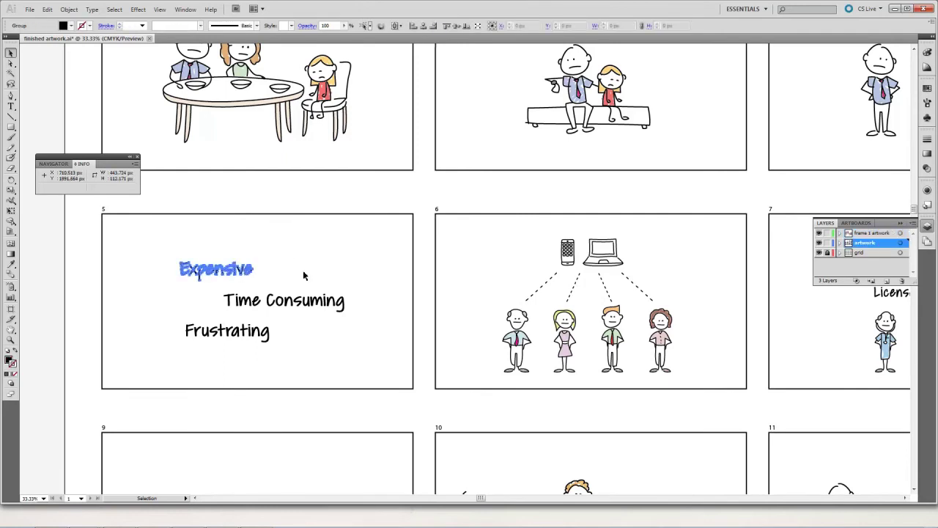
click(326, 275)
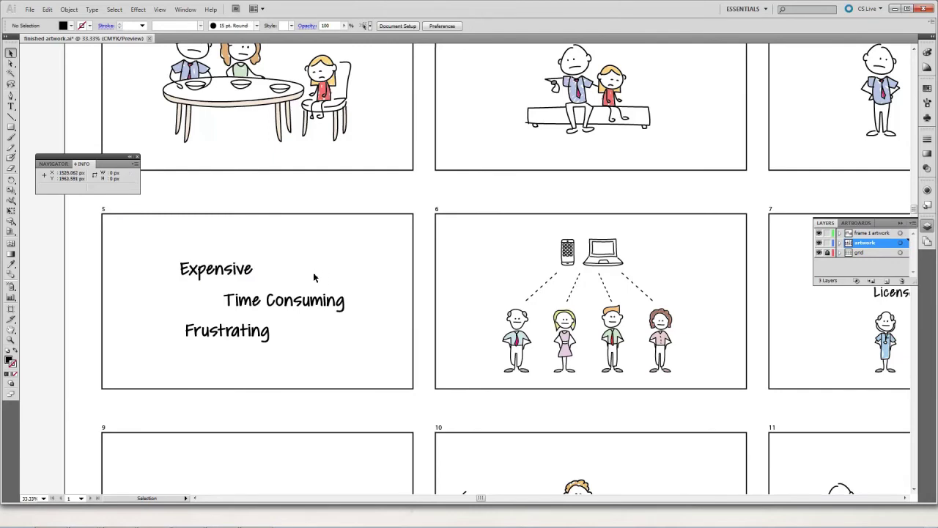
click(242, 272)
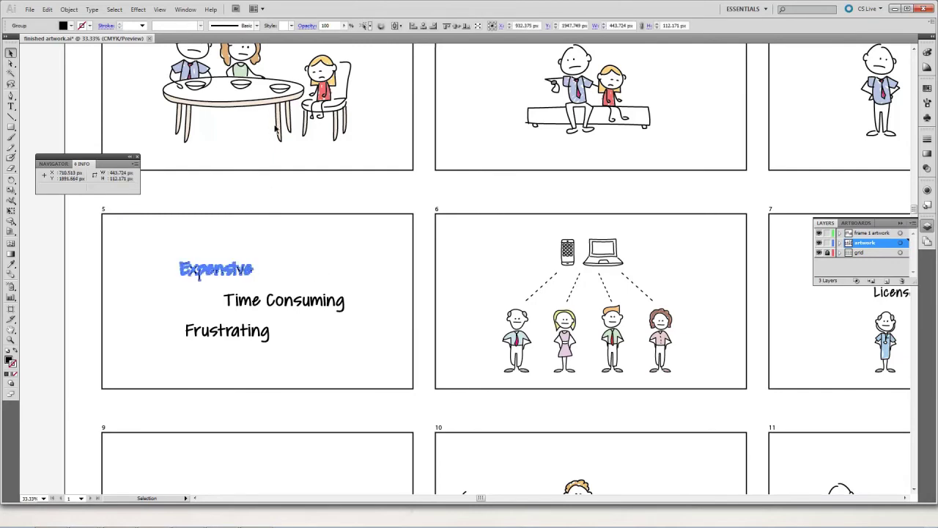
click(277, 129)
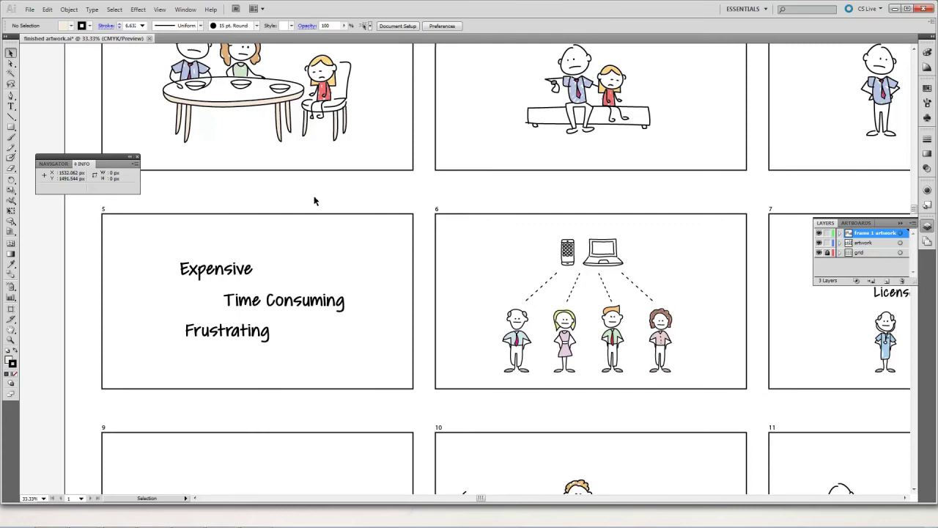
Set File > Document Color Mode to RGB Color.
click(31, 10)
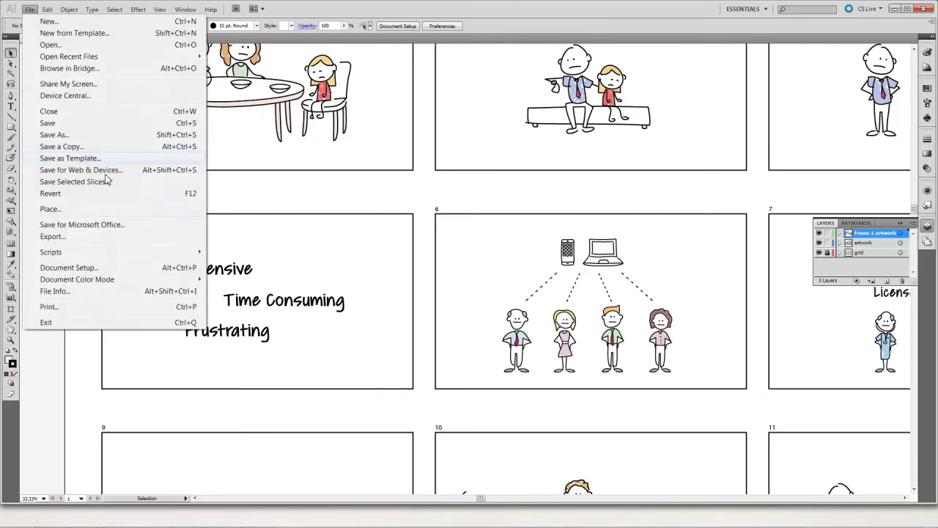
mouse_move(132, 279)
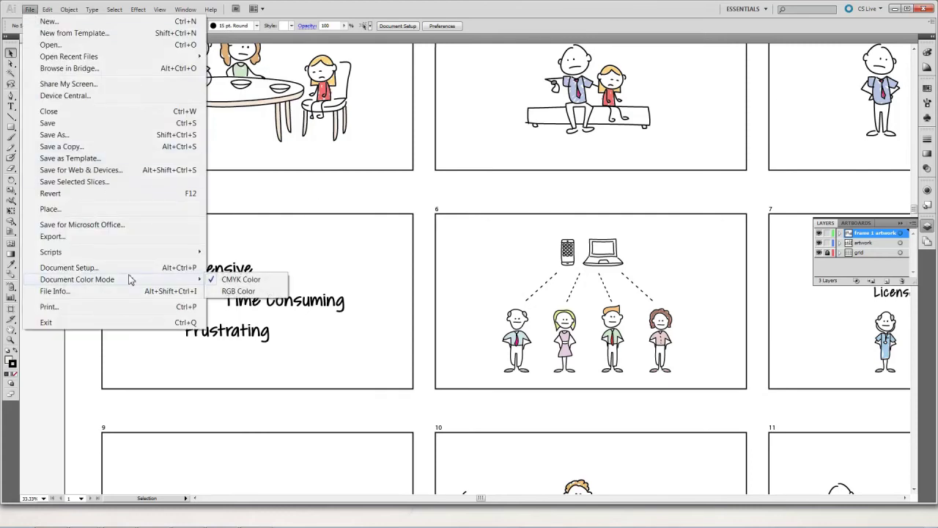
click(229, 292)
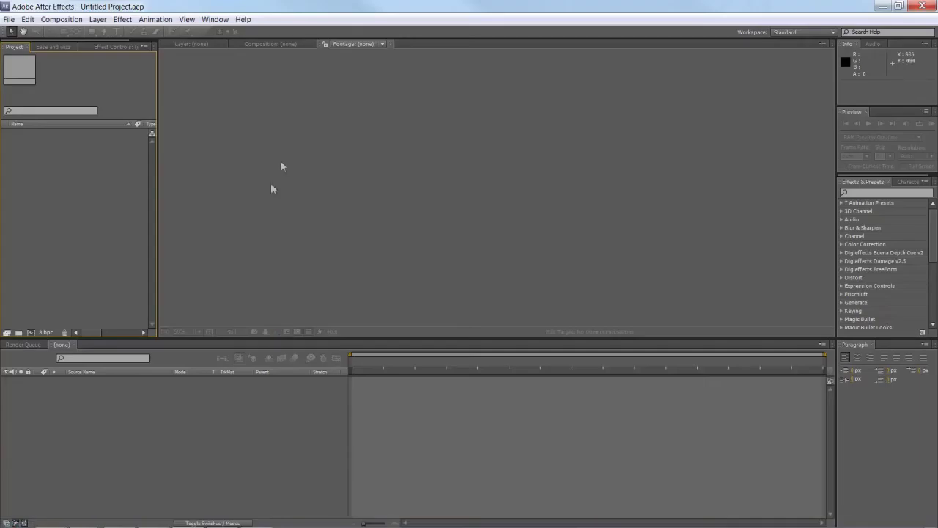
Import finished artwork.ai as Composition - Retain Layer Sizes and select the resulting composition.
double_click(101, 195)
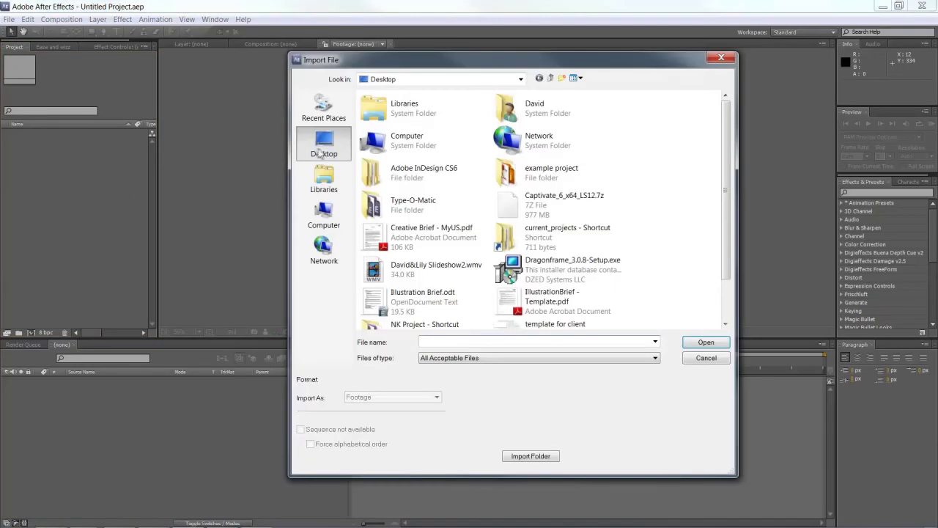
double_click(572, 179)
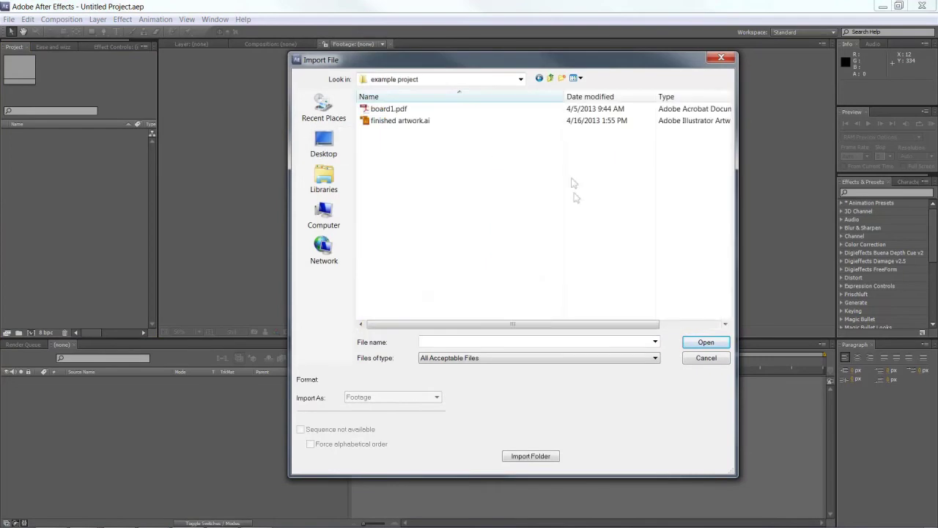
click(447, 121)
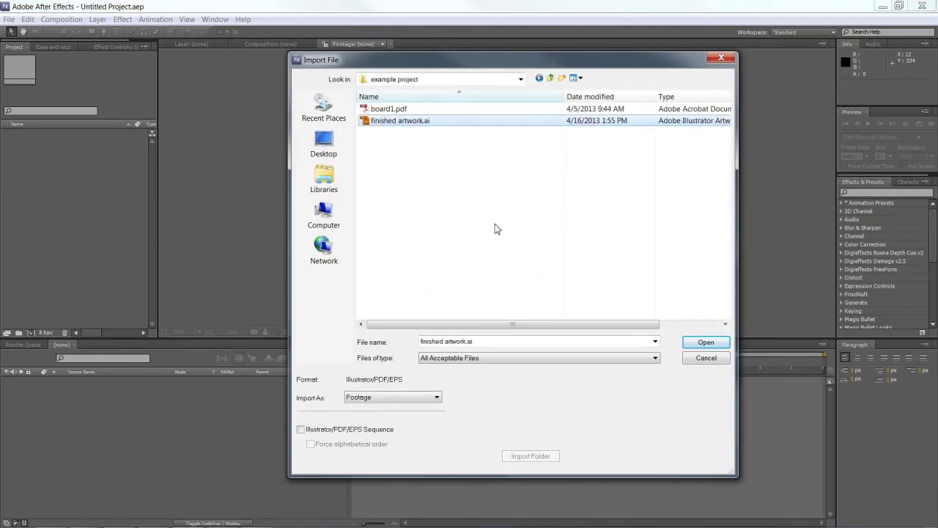
click(431, 398)
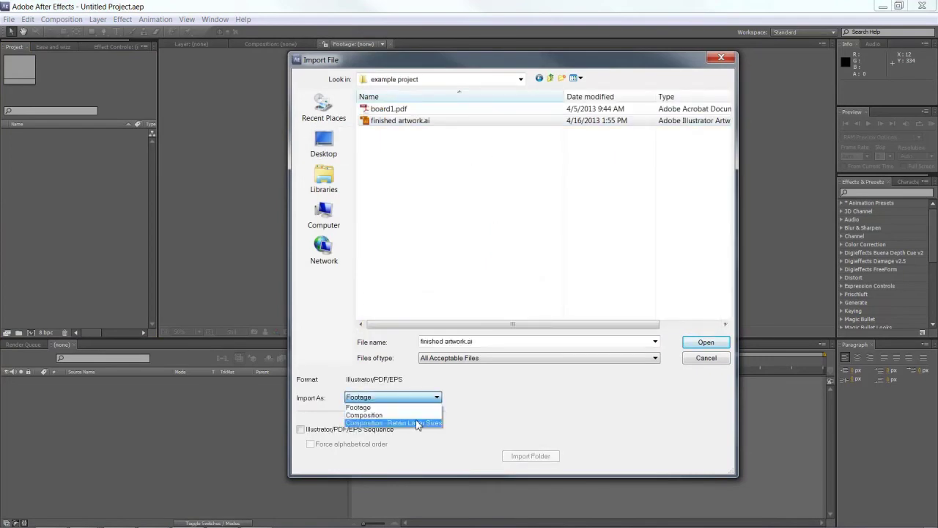
click(414, 425)
click(705, 341)
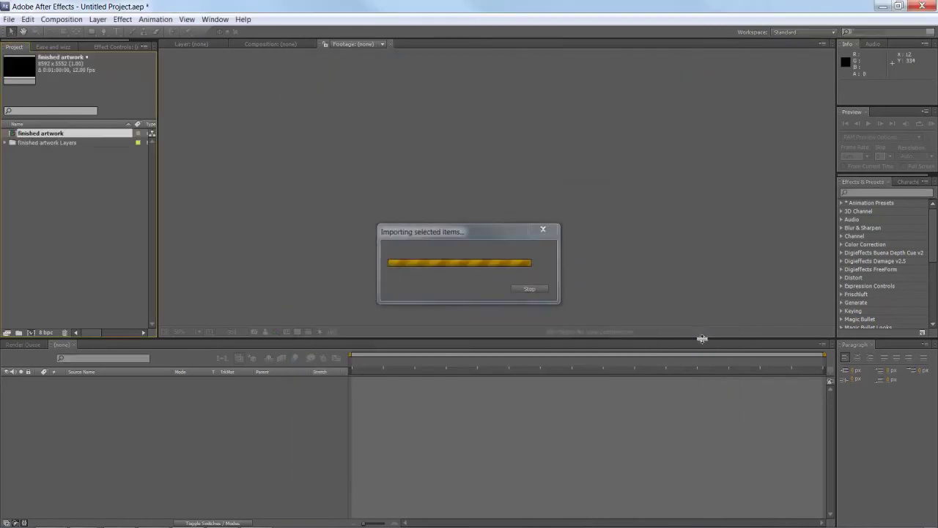
click(103, 197)
Open the finished artwork composition and fit the whole storyboard grid in the viewer.
double_click(63, 135)
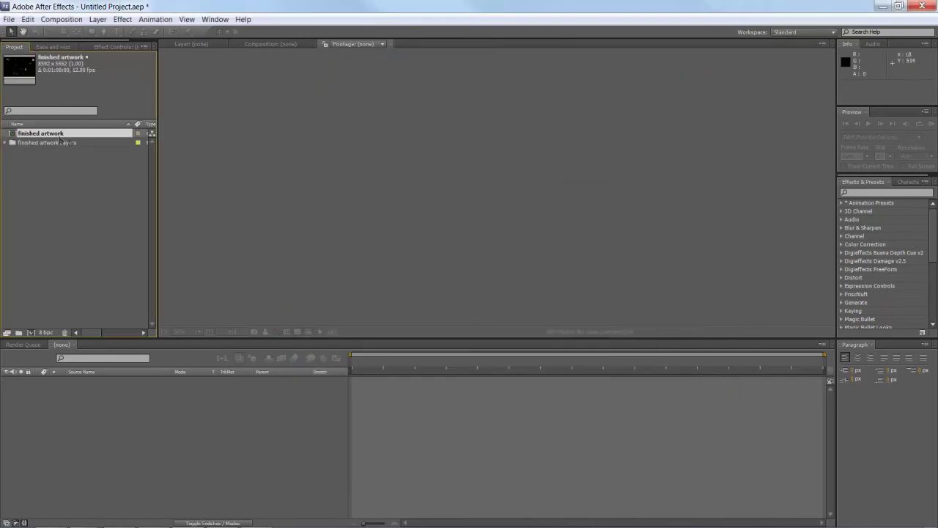
scroll(395, 212, down, 2)
scroll(395, 212, up, 1)
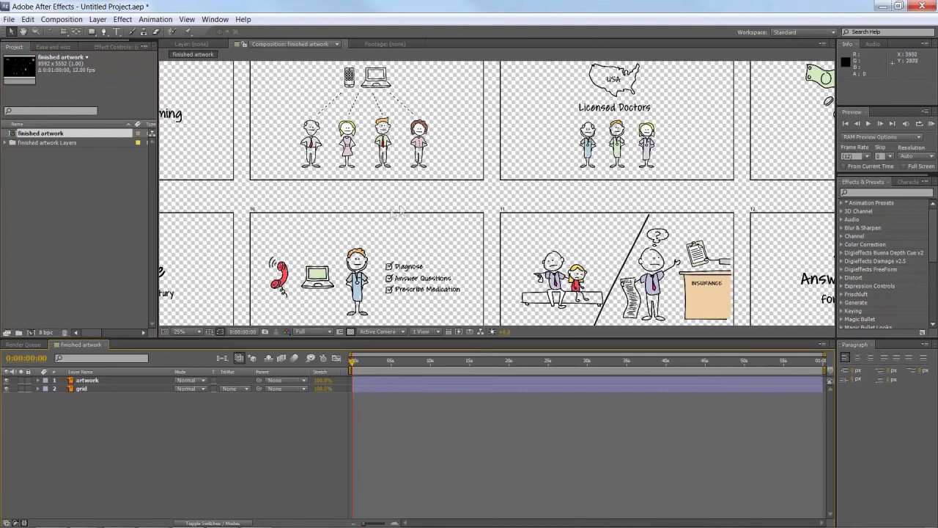
drag(325, 155, 326, 216)
scroll(341, 182, down, 1)
key(v)
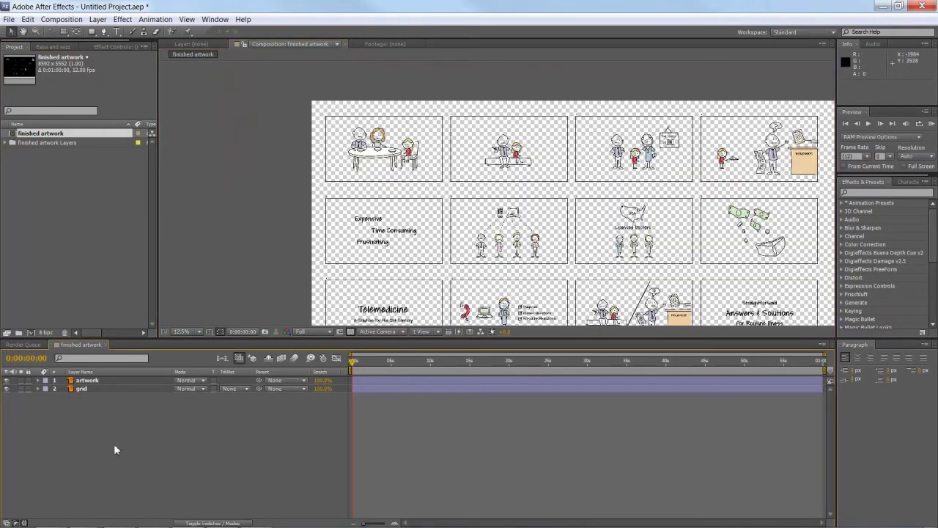
Toggle the artwork layer's visibility off and on to check the grid layer beneath.
click(88, 380)
click(124, 426)
click(87, 381)
click(6, 381)
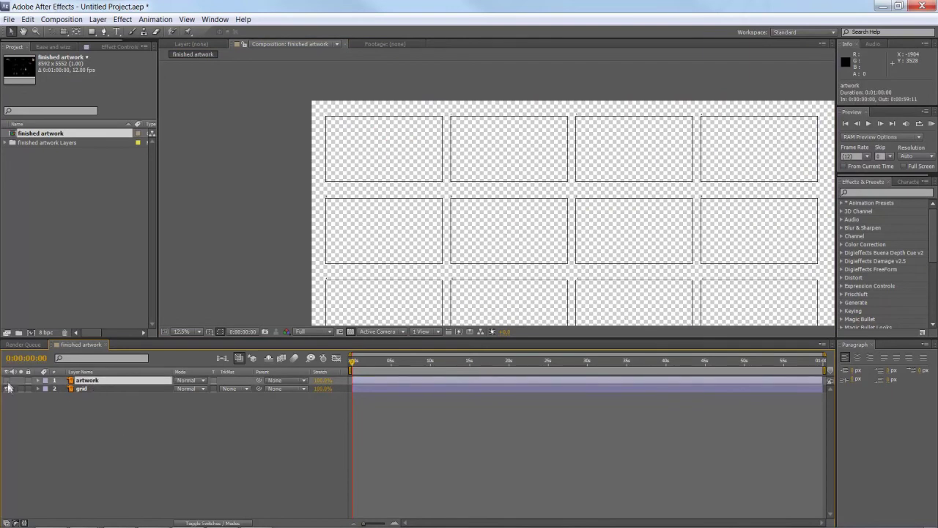
click(6, 381)
click(189, 444)
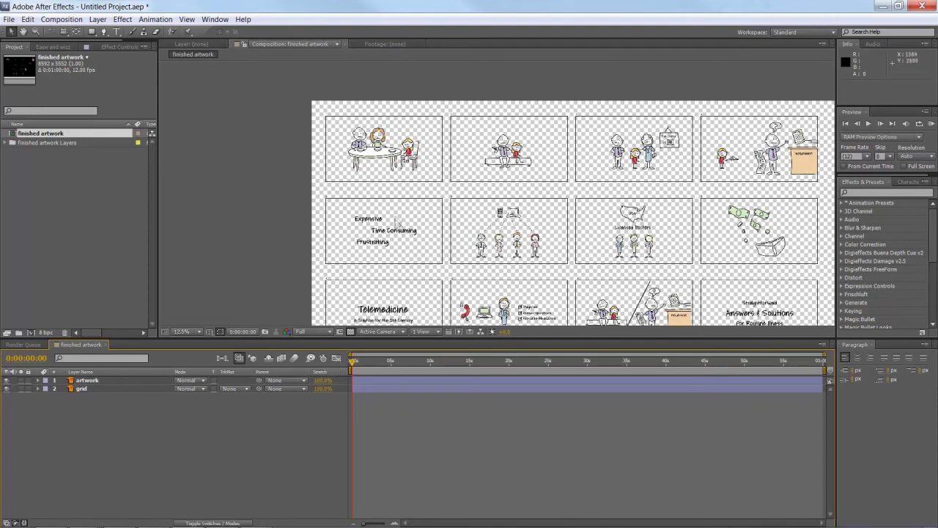
Reselect the artwork layer and zoom the viewer between the full grid and frame 1.
click(86, 381)
scroll(347, 214, up, 4)
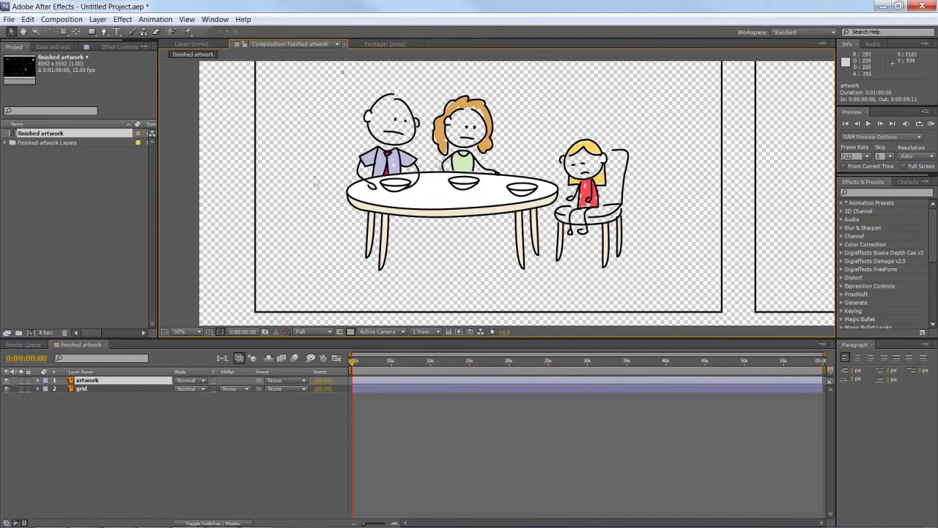
scroll(398, 262, down, 4)
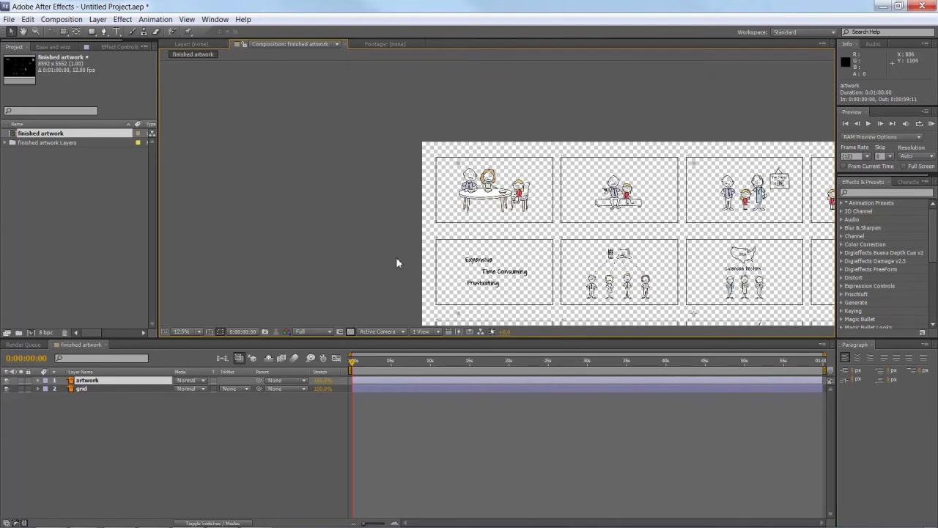
key(h)
scroll(714, 192, up, 1)
key(v)
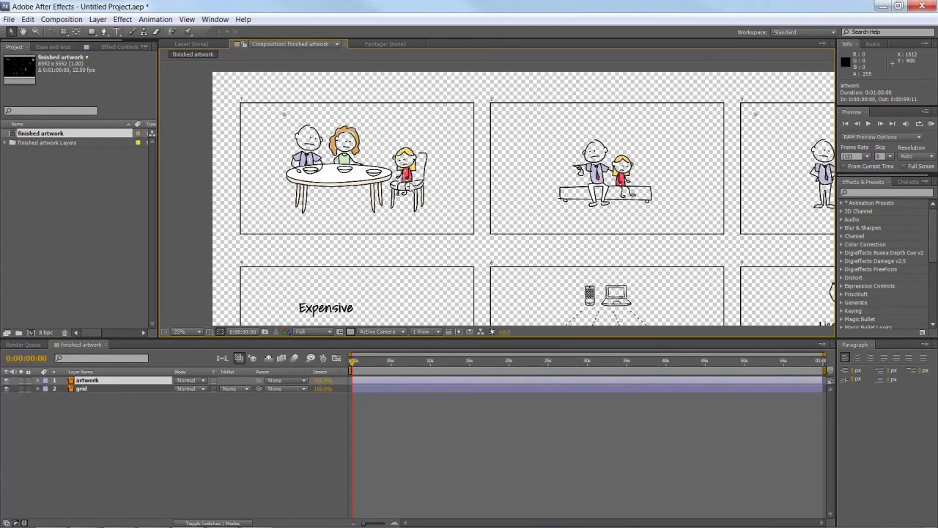
Save the storyboard as 'finished artwork for animation.ai', accepting the default Illustrator Options.
mouse_move(183, 525)
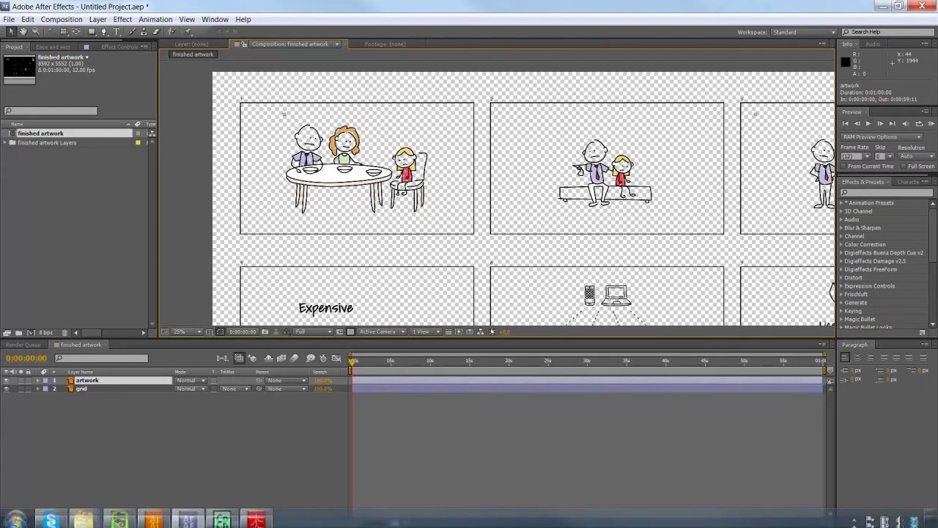
click(153, 519)
click(29, 9)
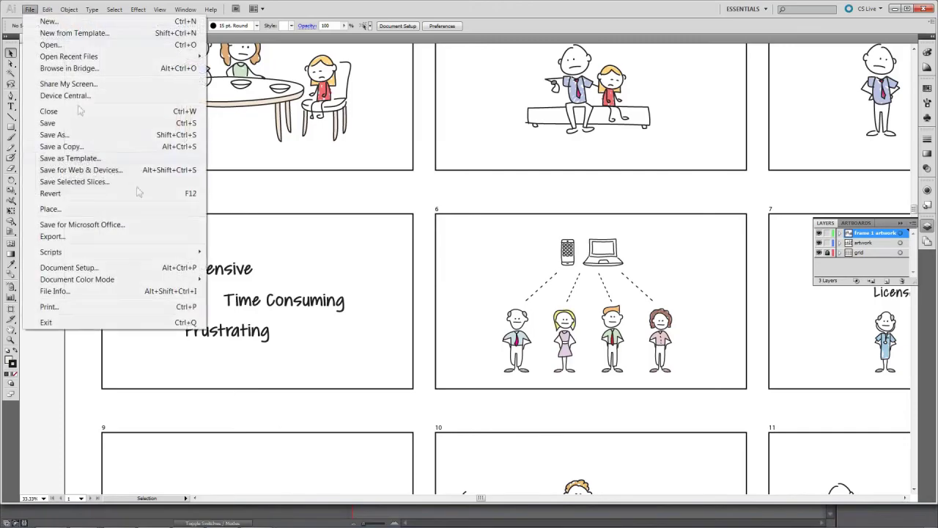
click(126, 135)
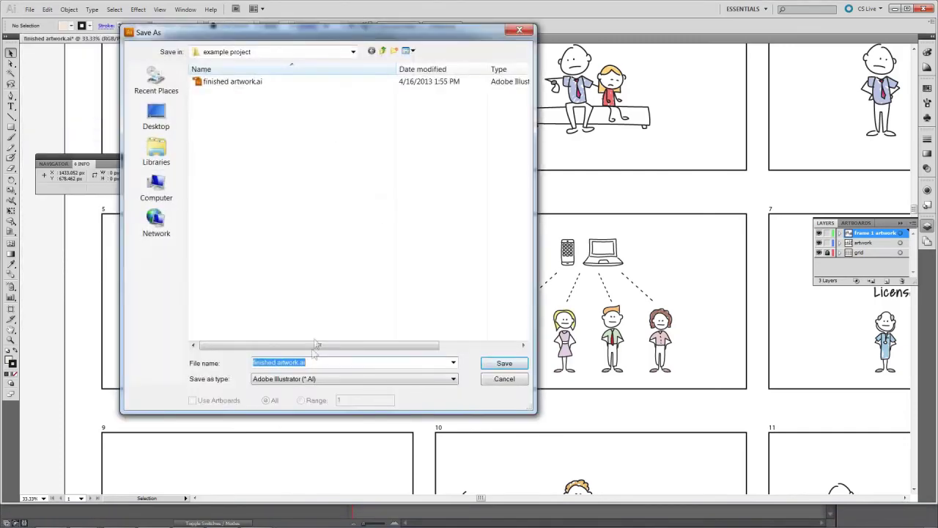
click(301, 362)
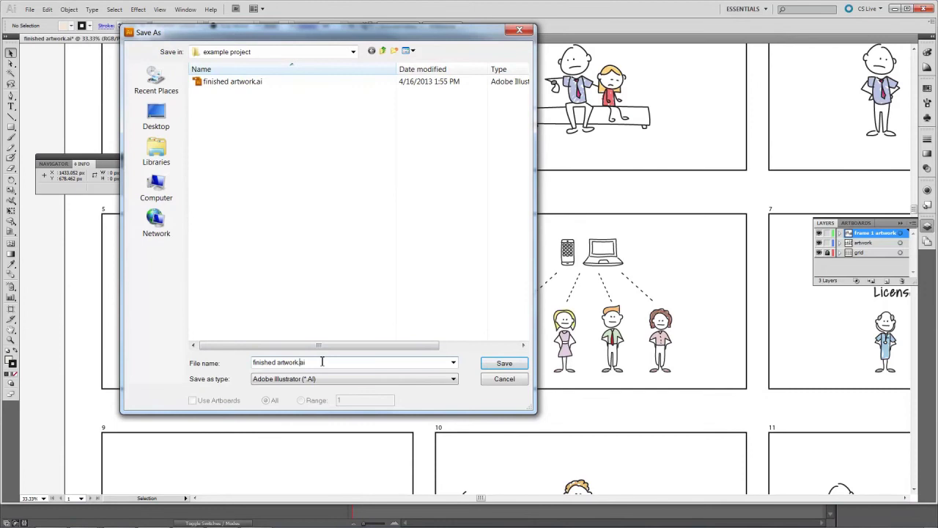
text(for animation)
key(Return)
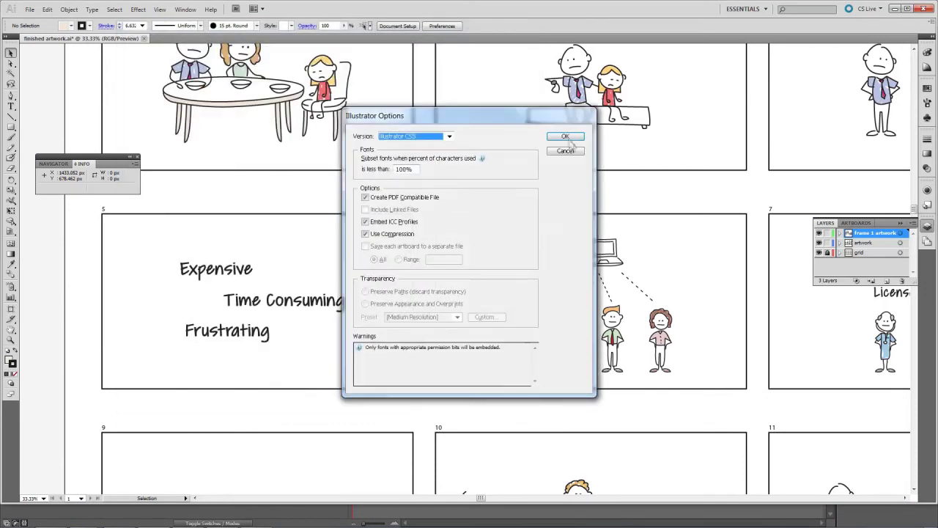
click(558, 132)
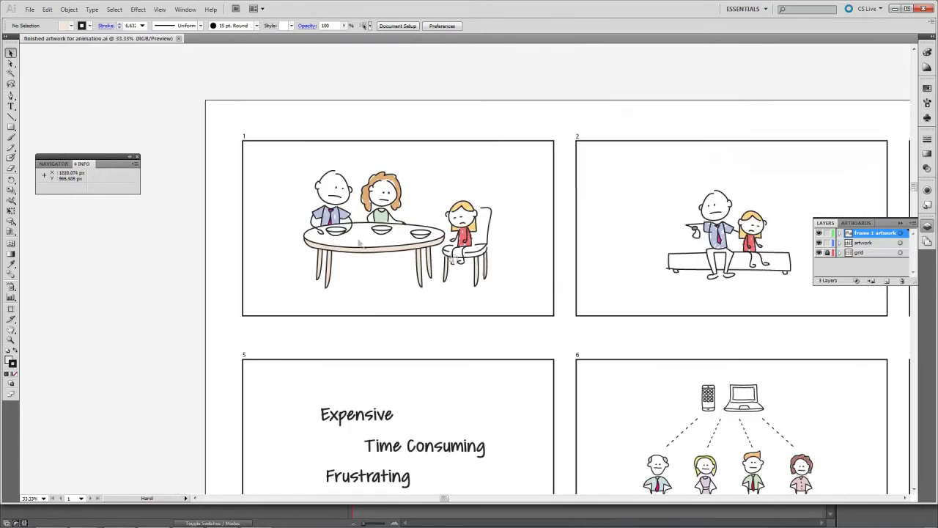
Hide the artwork layer so only frame 1's family drawing stays visible.
scroll(398, 220, up, 1)
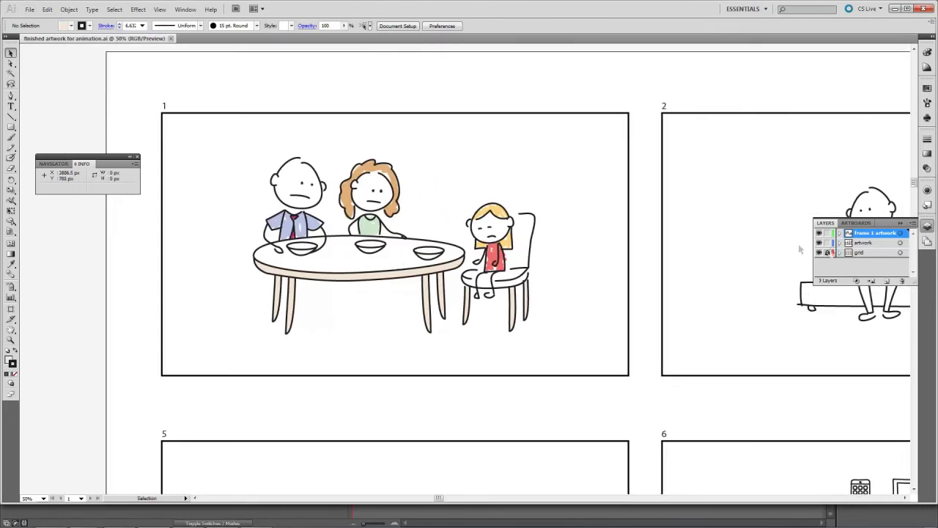
click(818, 242)
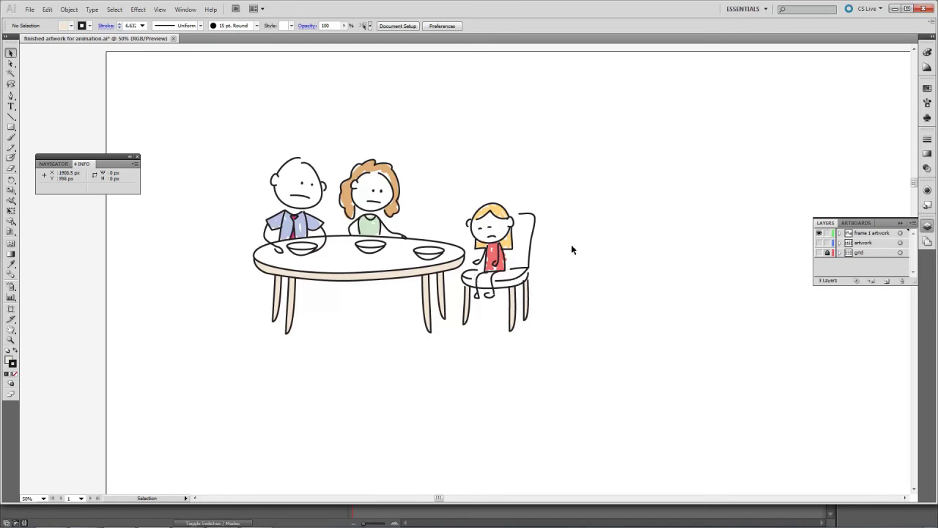
Add three new layers, paste the girl and chair in place on Layer 7, and hide it.
click(893, 281)
click(893, 281)
click(893, 282)
click(893, 282)
drag(616, 176, 465, 375)
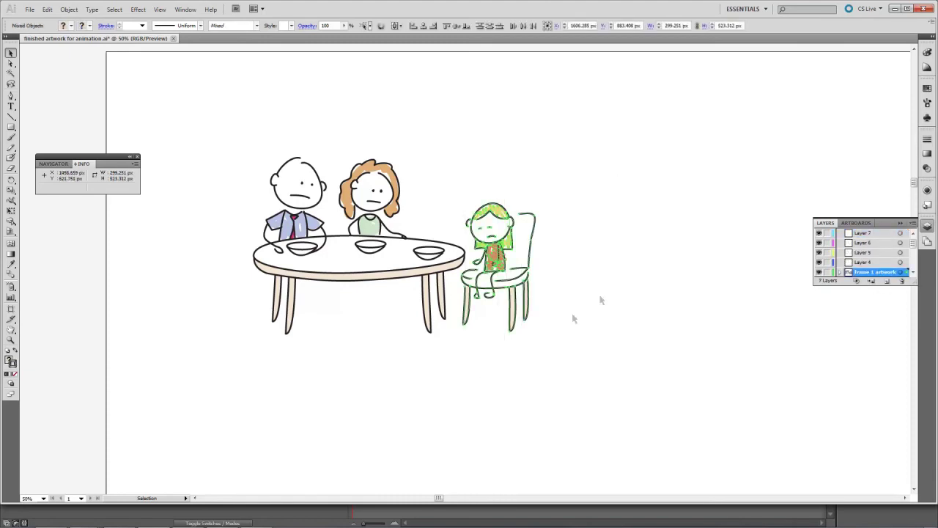
key(ctrl+x)
click(863, 233)
key(ctrl+f)
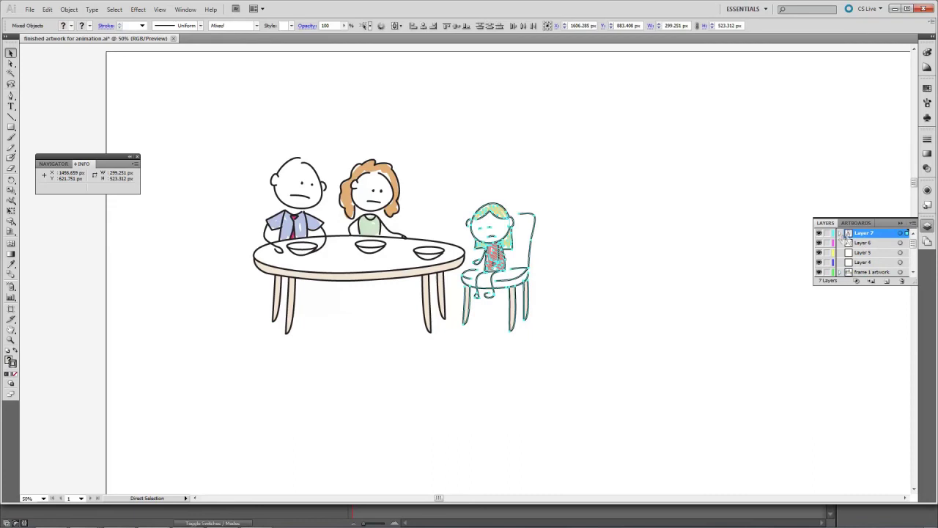
click(819, 233)
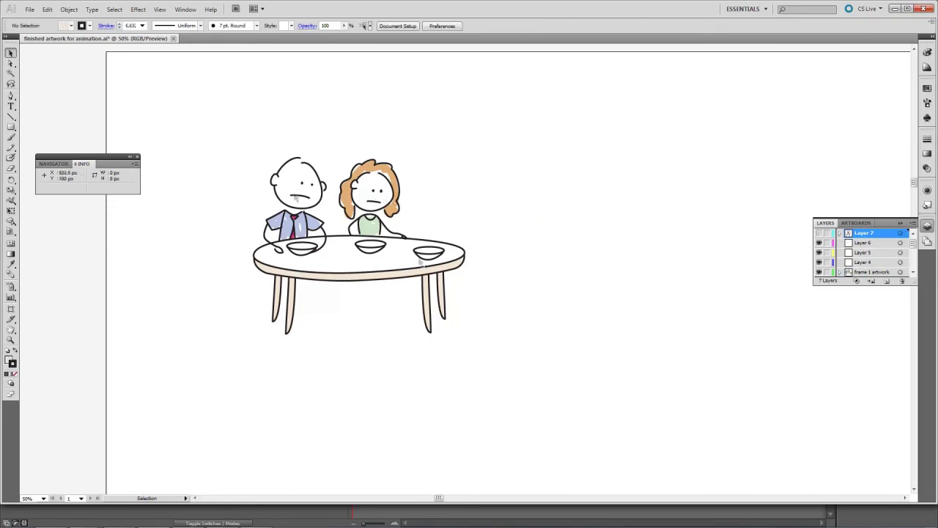
Move the right bowl in place onto Layer 6 and hide that layer.
click(438, 255)
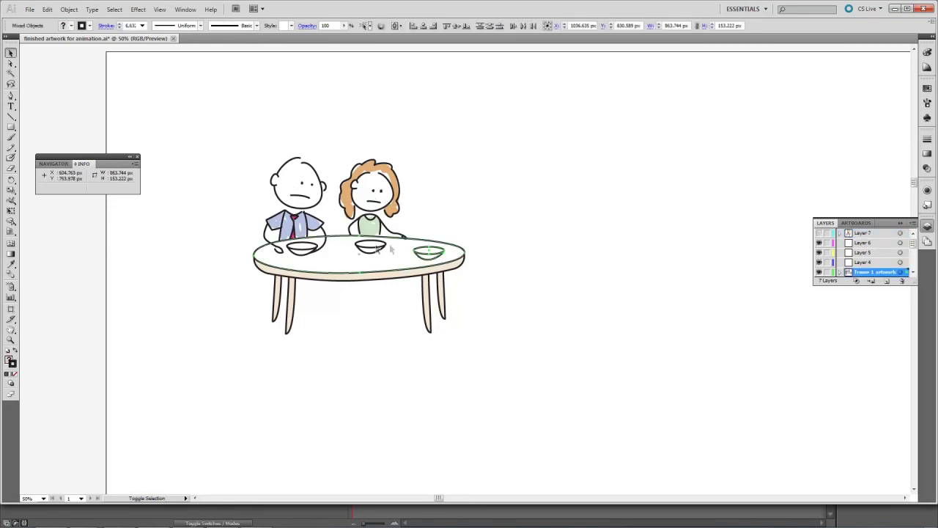
click(433, 256)
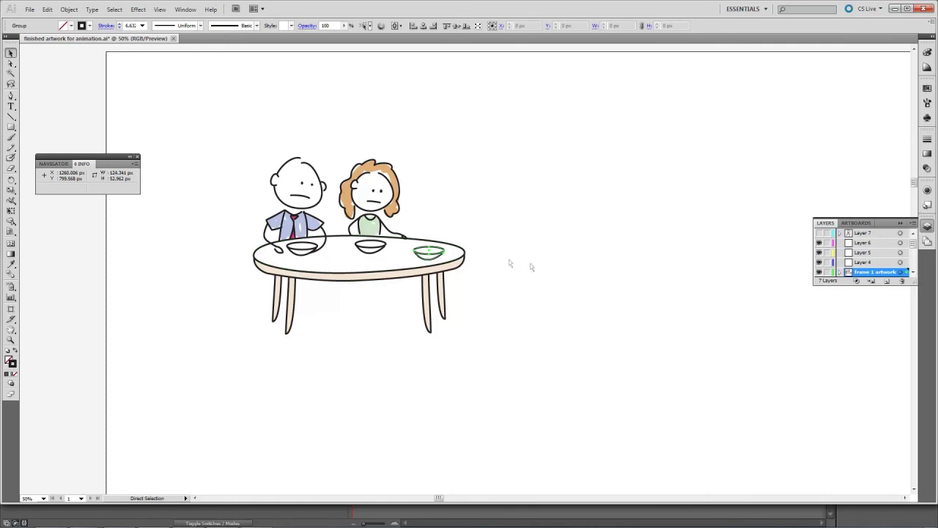
key(Delete)
click(862, 245)
key(ctrl+f)
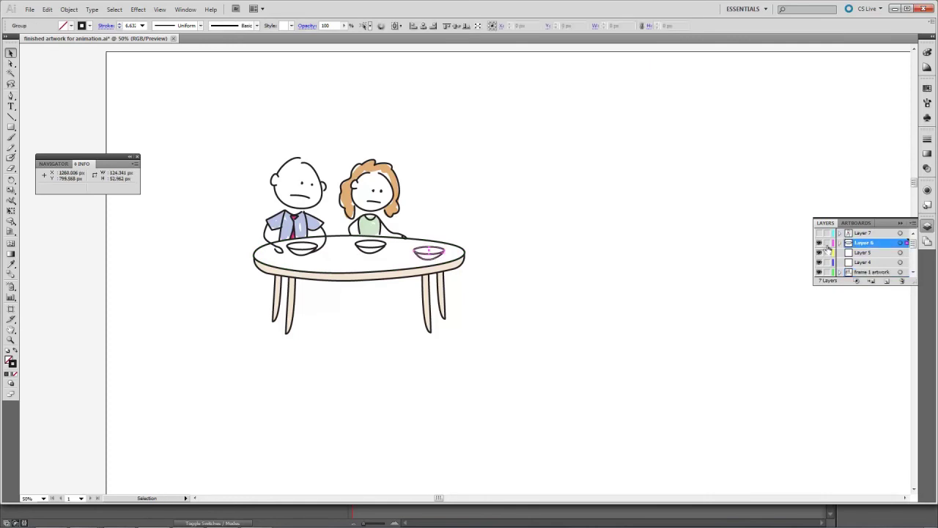
click(819, 242)
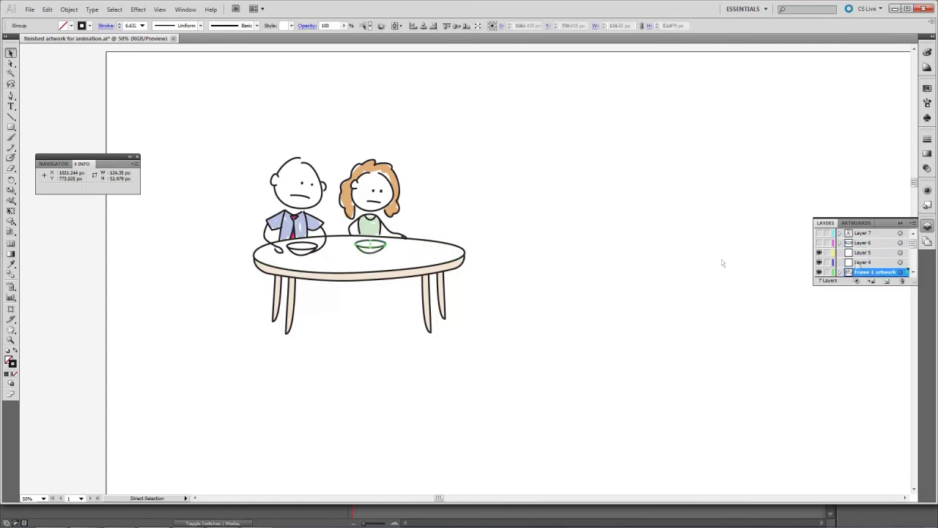
Hide the bowls on Layers 5 and 4, then add a new empty Layer 8.
click(865, 253)
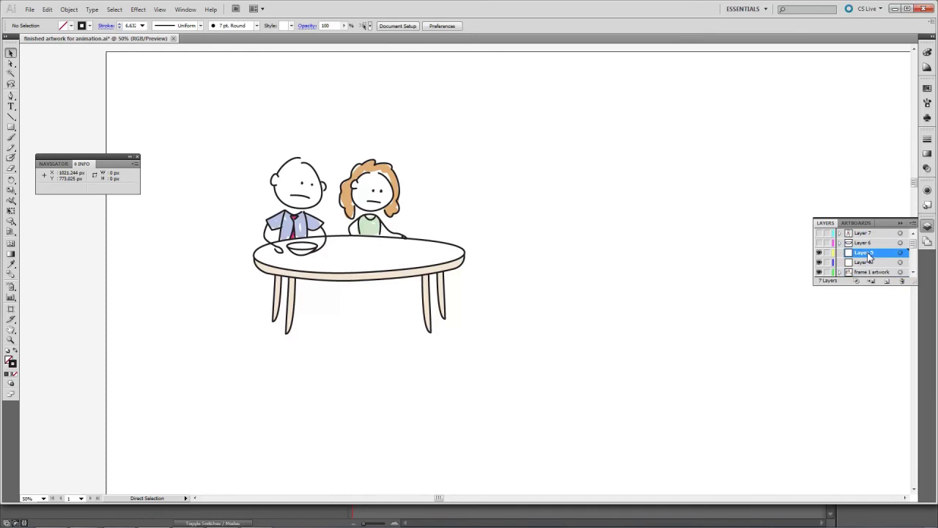
click(818, 252)
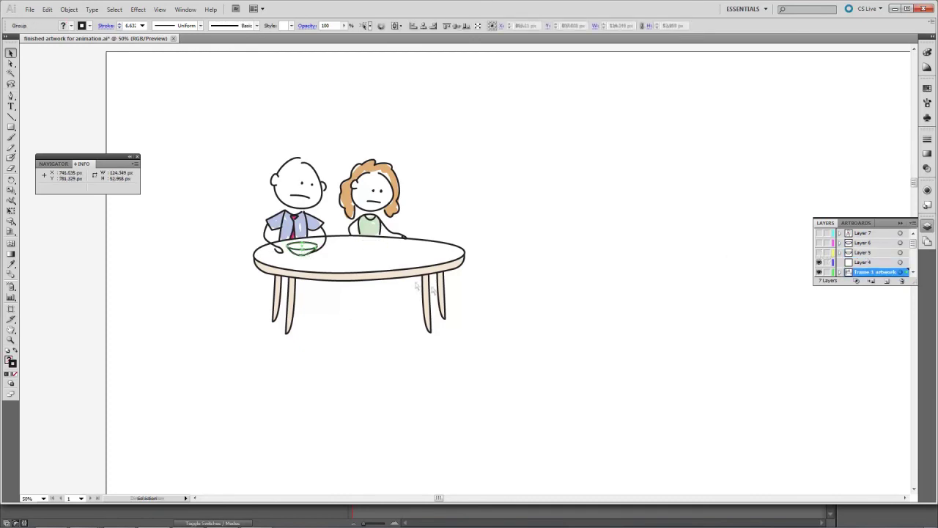
click(867, 262)
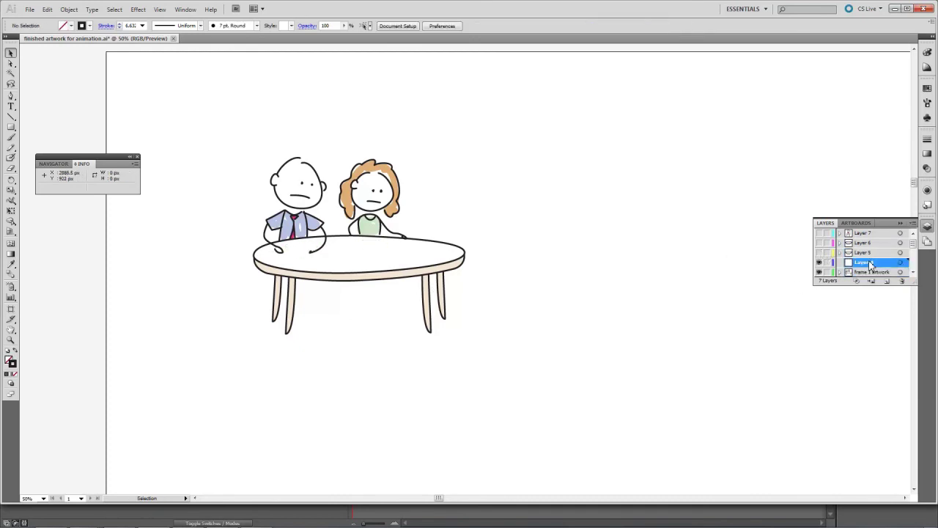
click(642, 337)
click(820, 263)
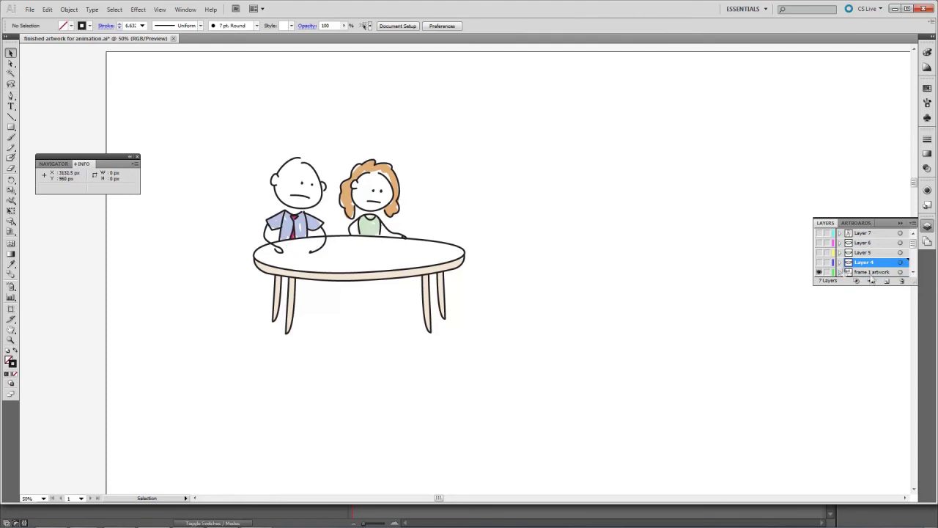
click(886, 280)
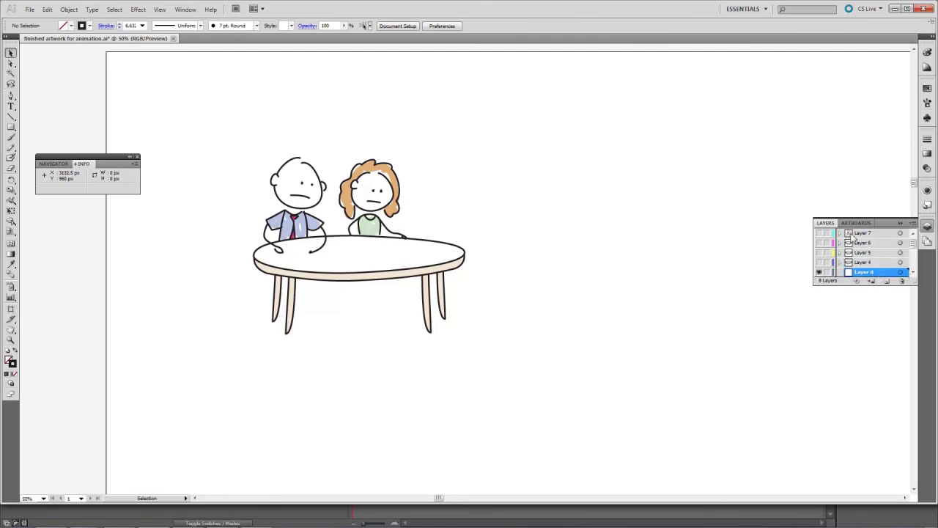
Move Layer 8 below Layer 4, undoing an accidental move of the woman.
drag(864, 262, 868, 279)
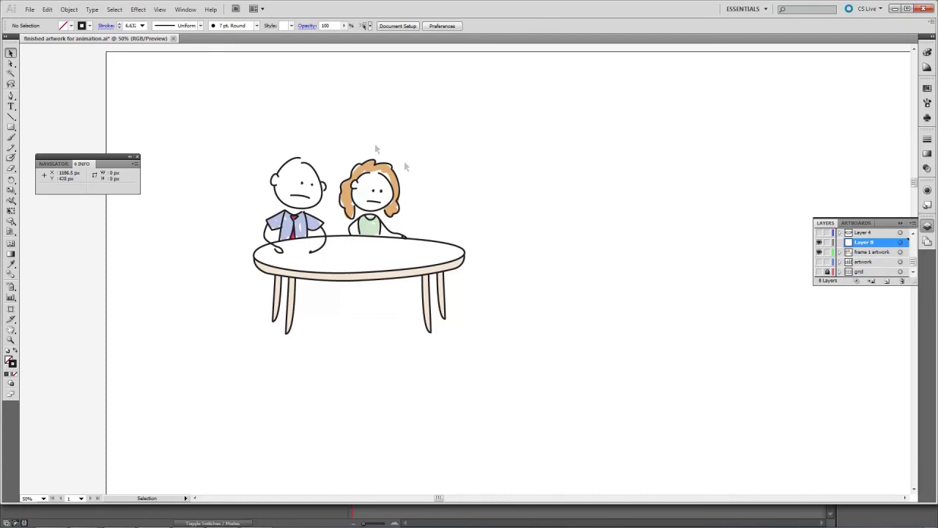
mouse_move(475, 121)
mouse_down()
mouse_move(346, 229)
mouse_move(378, 169)
mouse_up()
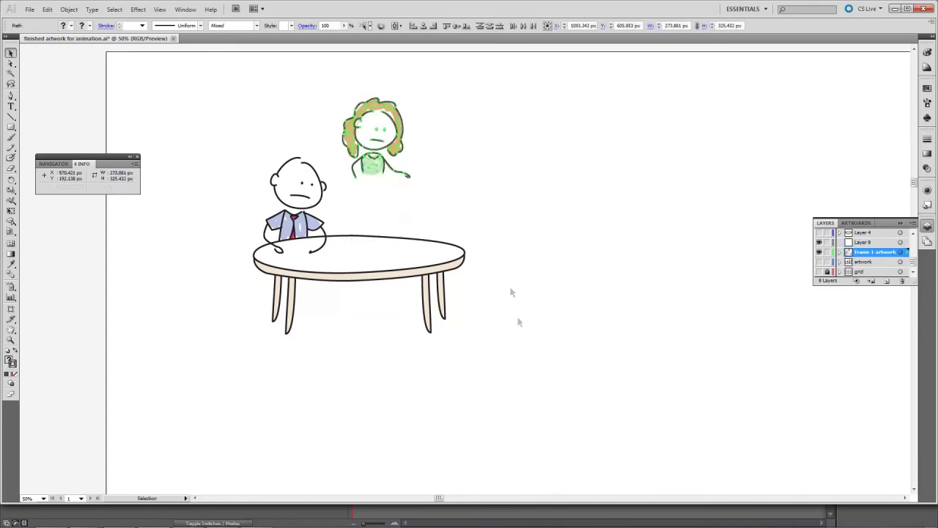
click(535, 353)
key(ctrl+z)
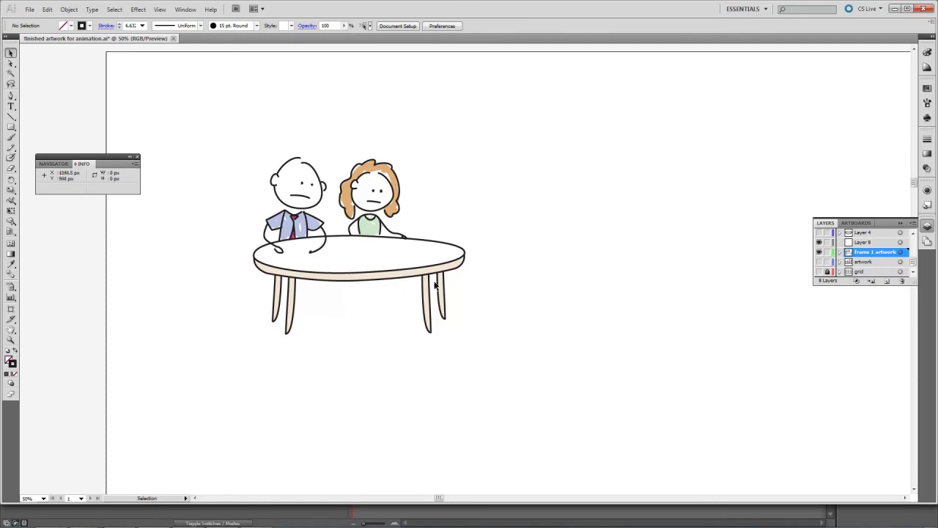
Cut the man, woman and table and paste them in place on Layer 8.
drag(230, 139, 542, 394)
key(ctrl+x)
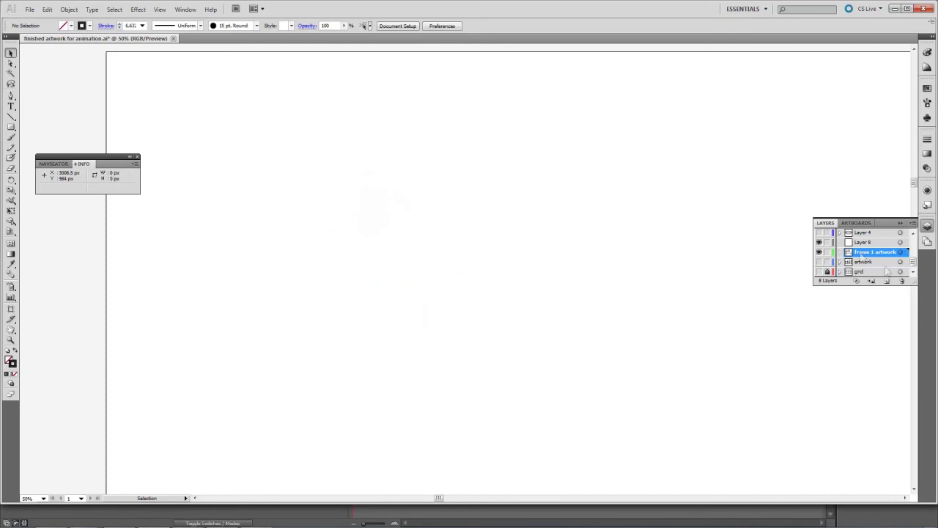
click(861, 243)
key(ctrl+f)
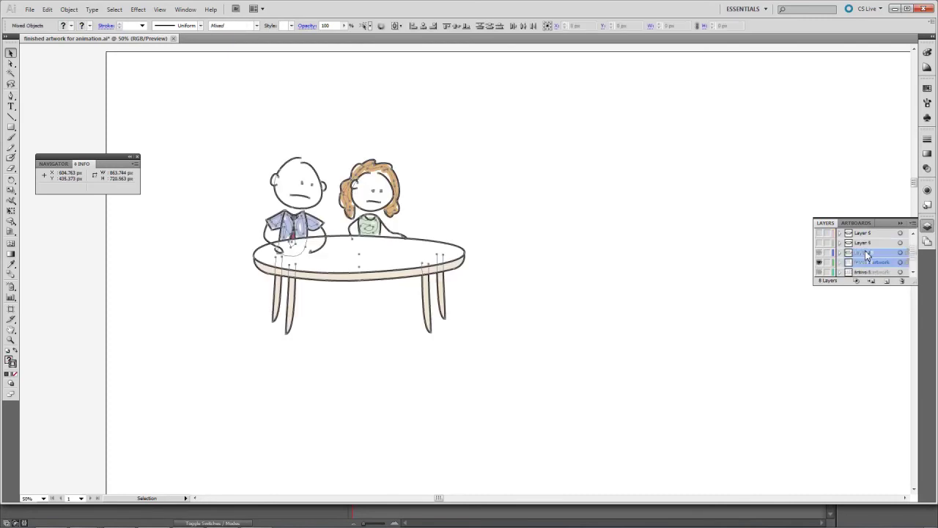
Expand the Layers panel to all eight layers, show Layer 7 and rename it 'girl'.
scroll(836, 250, up, 3)
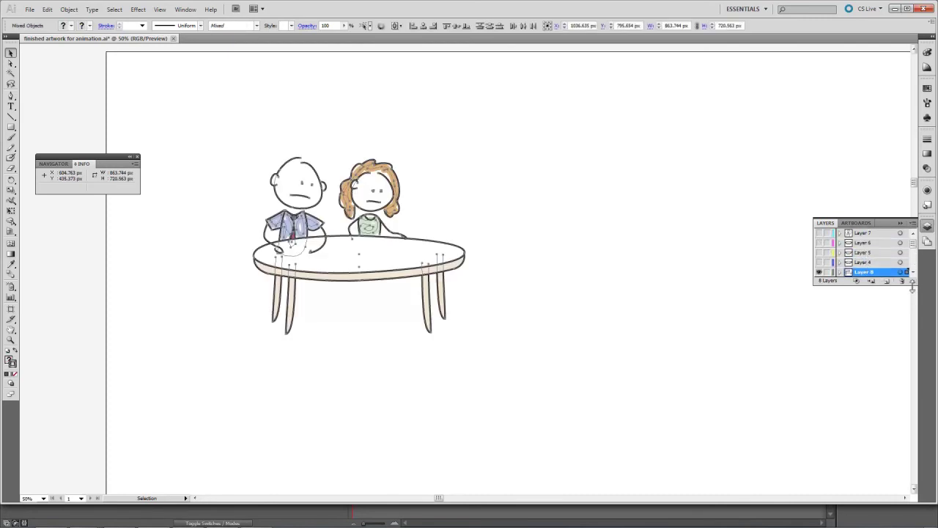
drag(914, 286, 914, 380)
click(905, 346)
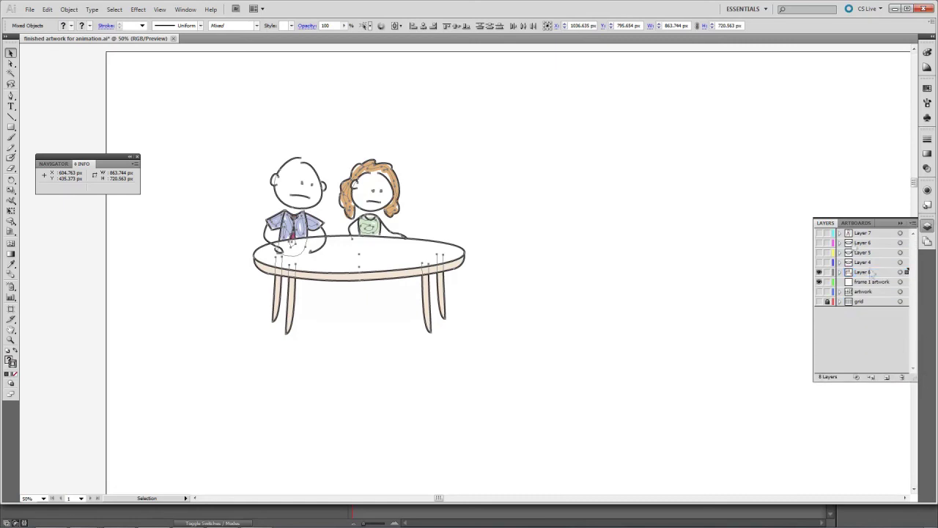
click(819, 233)
double_click(872, 233)
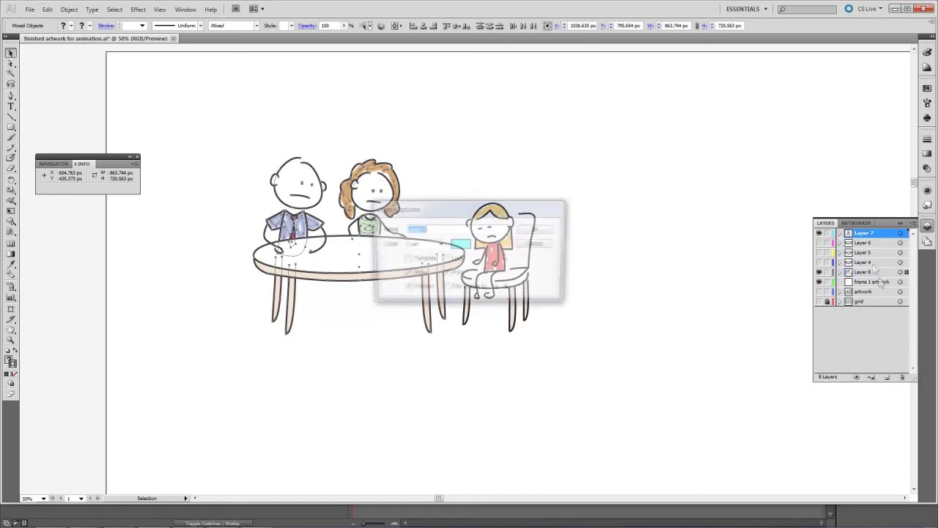
text(girl)
key(Return)
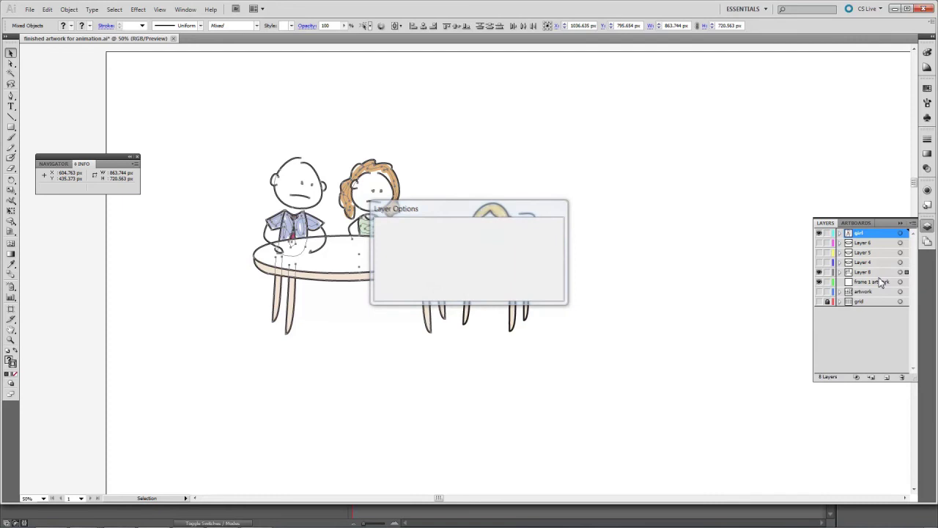
Hide the girl layer and rename Layers 6 and 5 to plate1 and plate2.
click(820, 234)
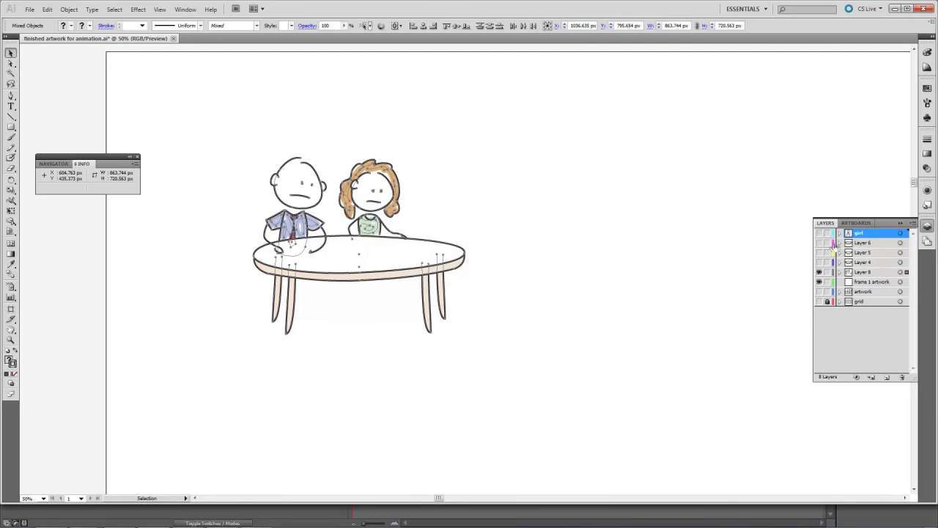
double_click(863, 243)
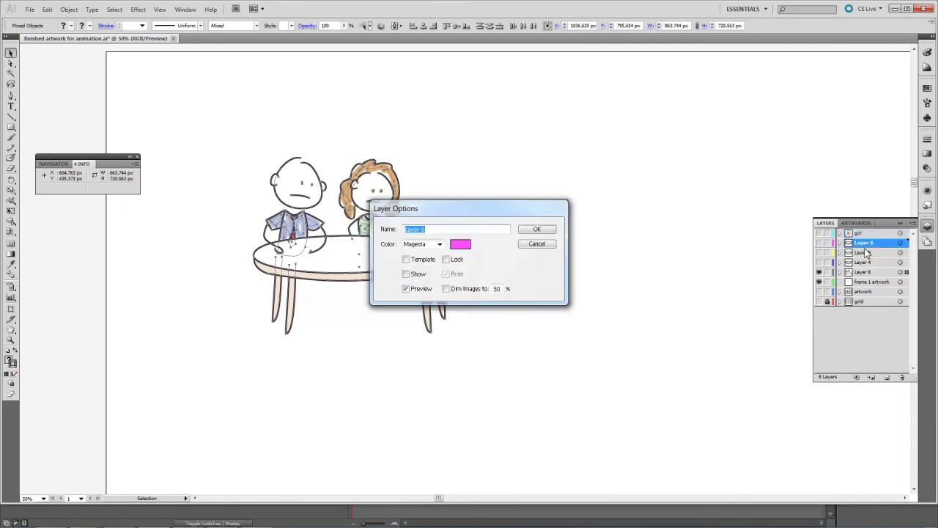
text(table)
key(Return)
click(865, 253)
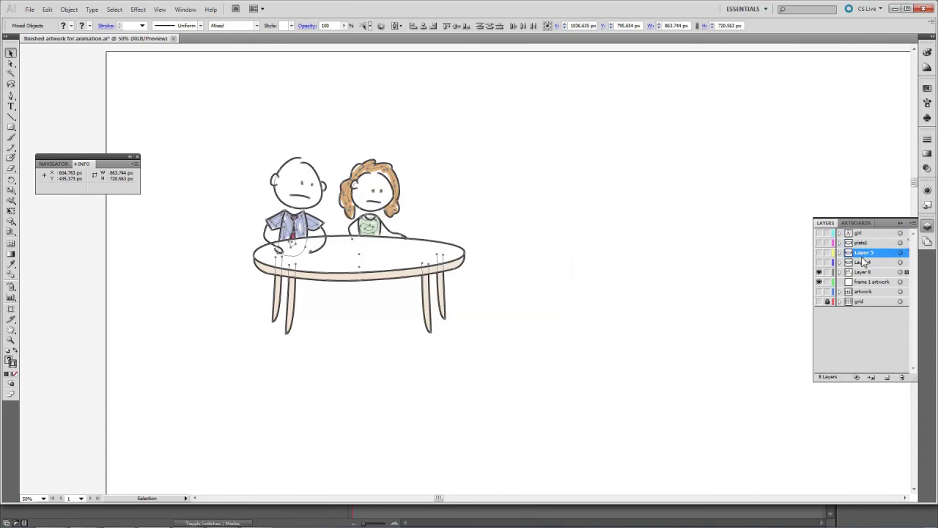
double_click(863, 255)
key(Return)
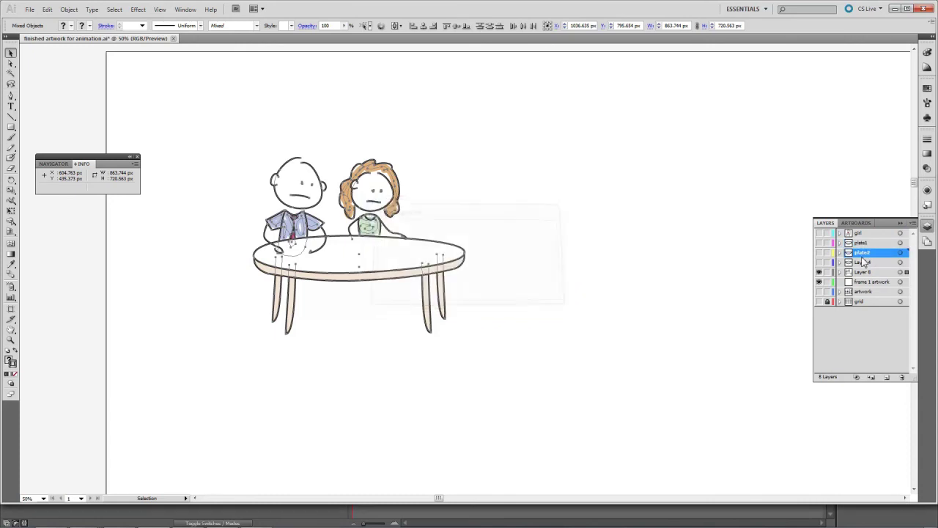
Rename Layer 4 to 'plate3' and Layer 8 to 'table'.
click(865, 266)
double_click(865, 269)
text(plate3)
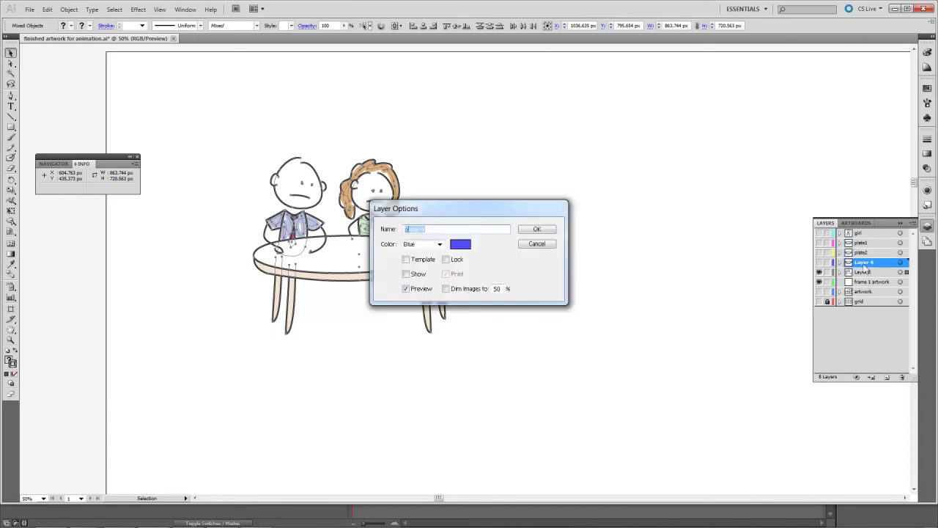
key(Return)
click(865, 271)
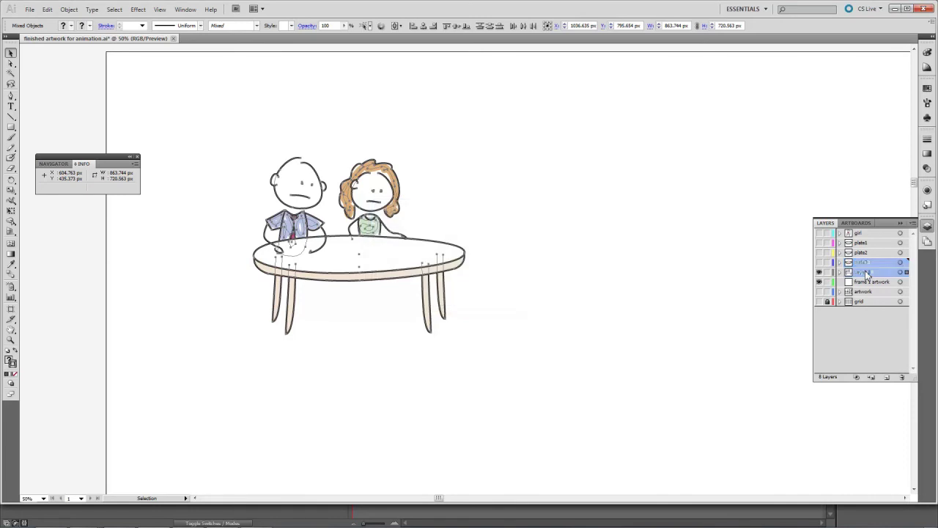
double_click(865, 271)
text(table)
key(Return)
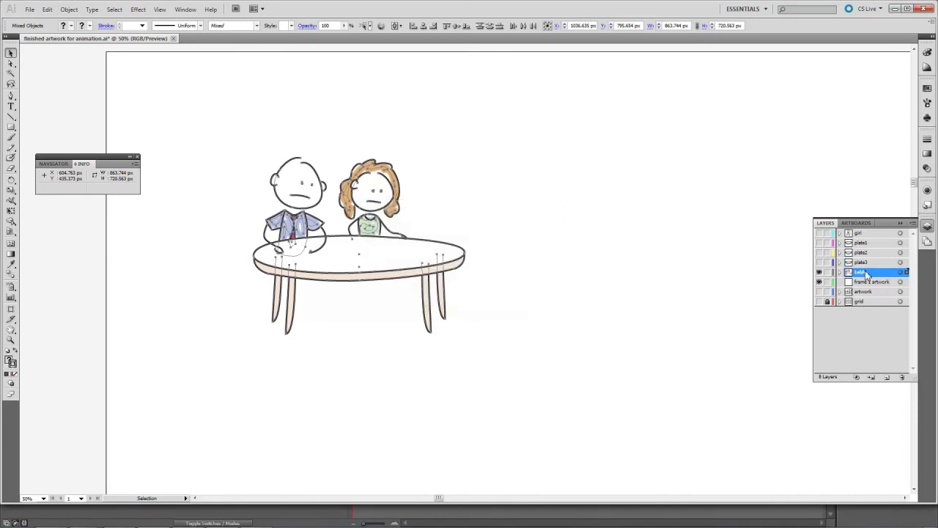
Show the plate and girl layers, delete frame 1 artwork, show artwork and grid, and save.
drag(819, 262, 815, 220)
click(872, 281)
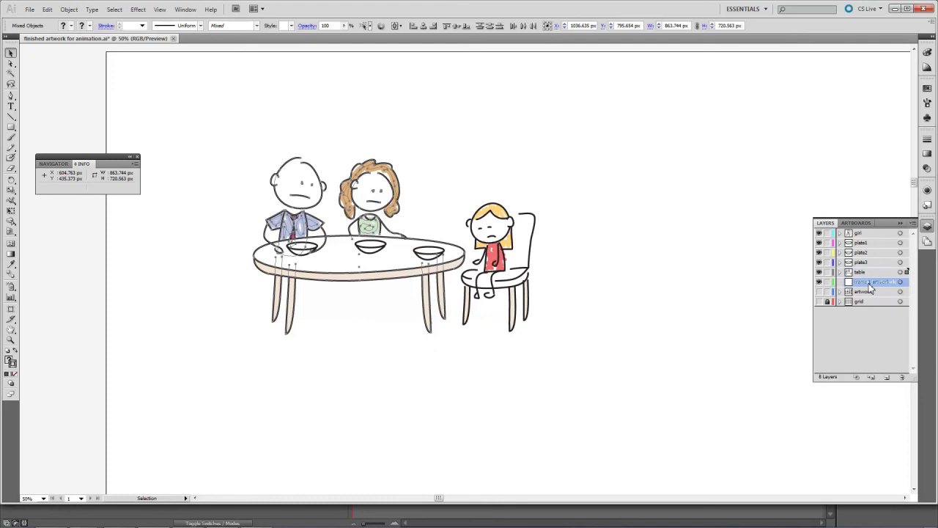
click(902, 377)
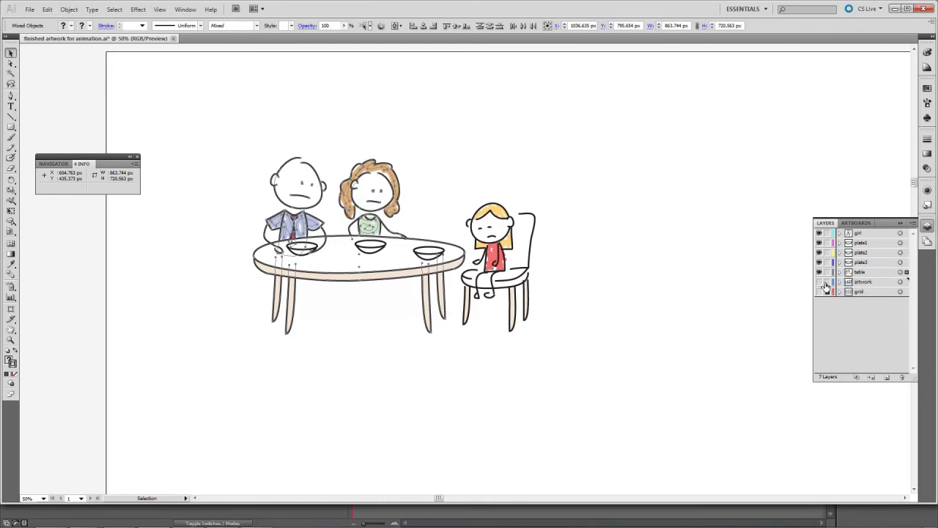
drag(819, 281, 820, 292)
click(697, 328)
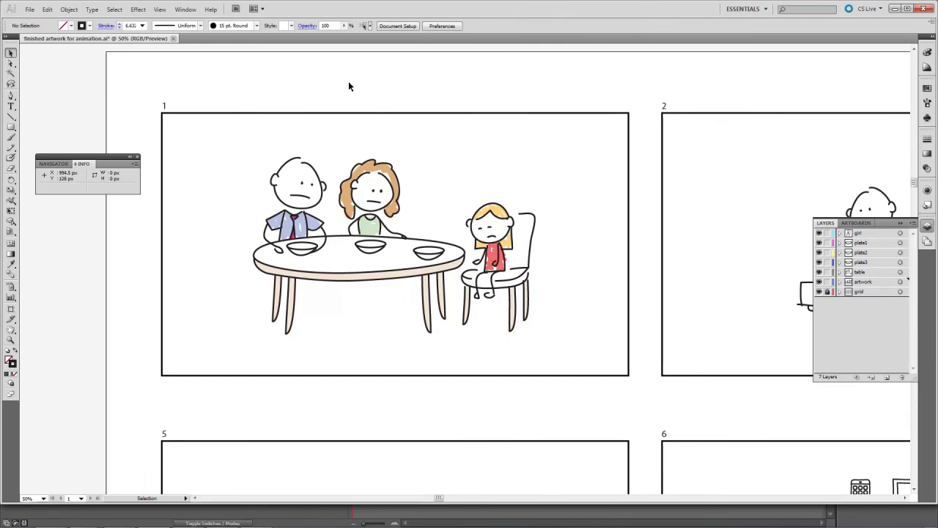
key(ctrl+s)
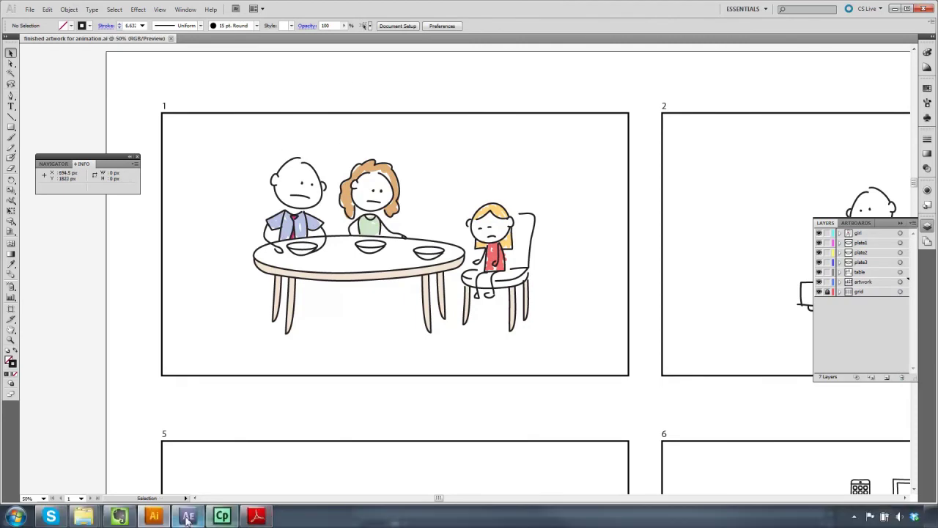
Import finished artwork for animation.ai as Composition - Retain Layer Sizes and open the new comp.
click(188, 516)
key(ctrl+i)
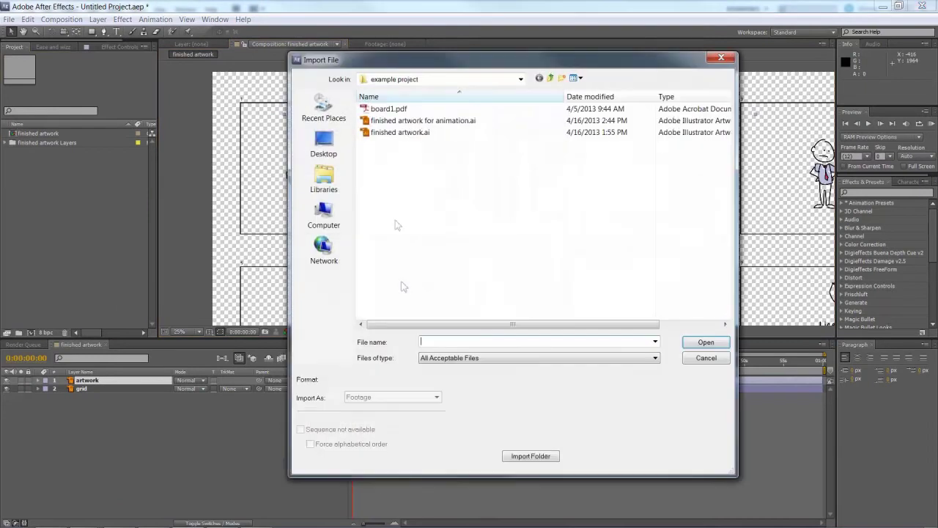
click(455, 120)
click(435, 397)
click(436, 428)
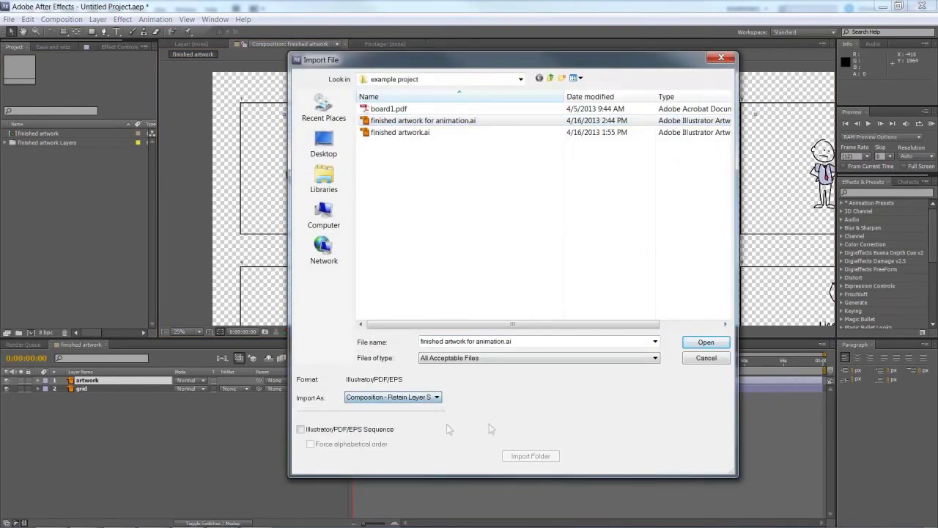
click(704, 342)
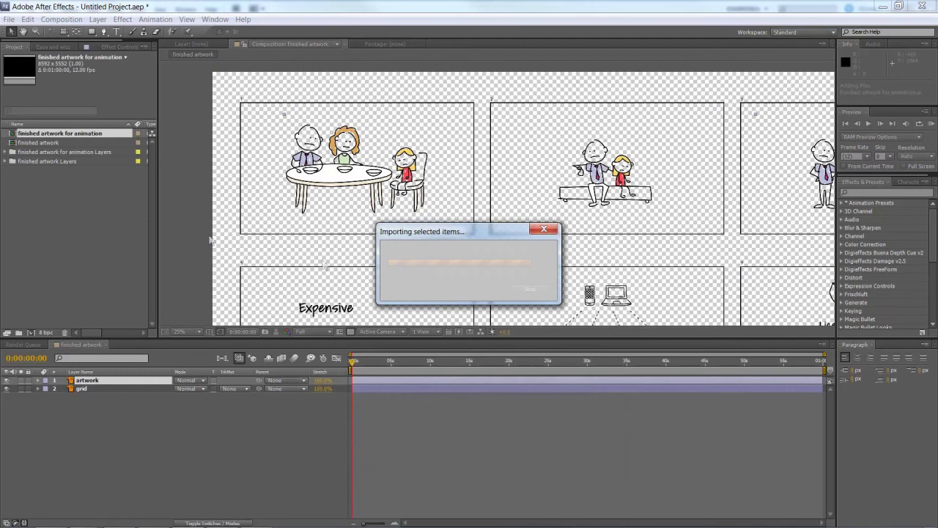
double_click(71, 143)
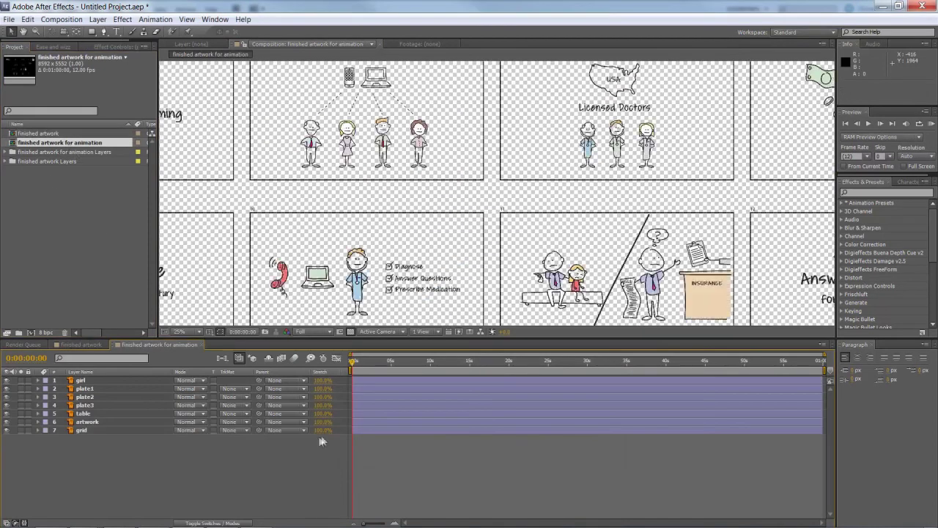
Check the girl and plate1–plate3 layers, then hide the artwork and grid layers.
drag(246, 155, 278, 168)
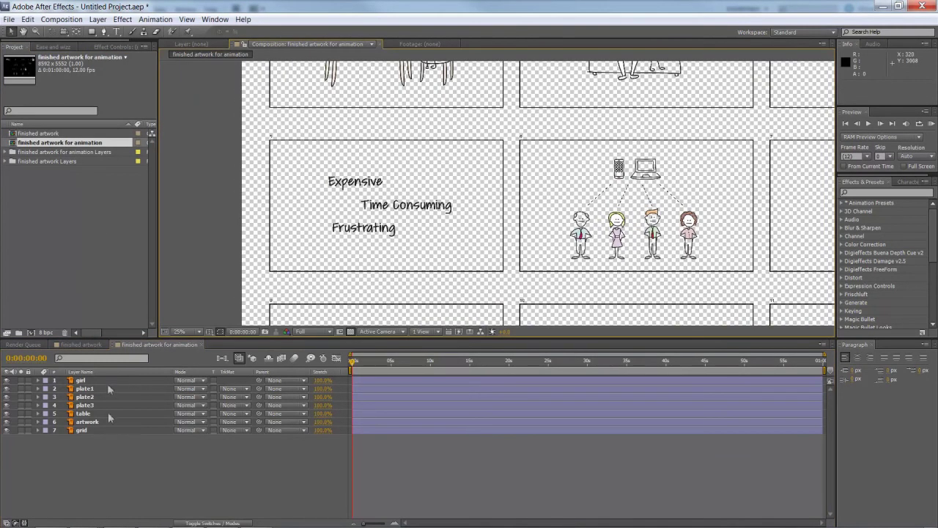
click(107, 380)
click(106, 389)
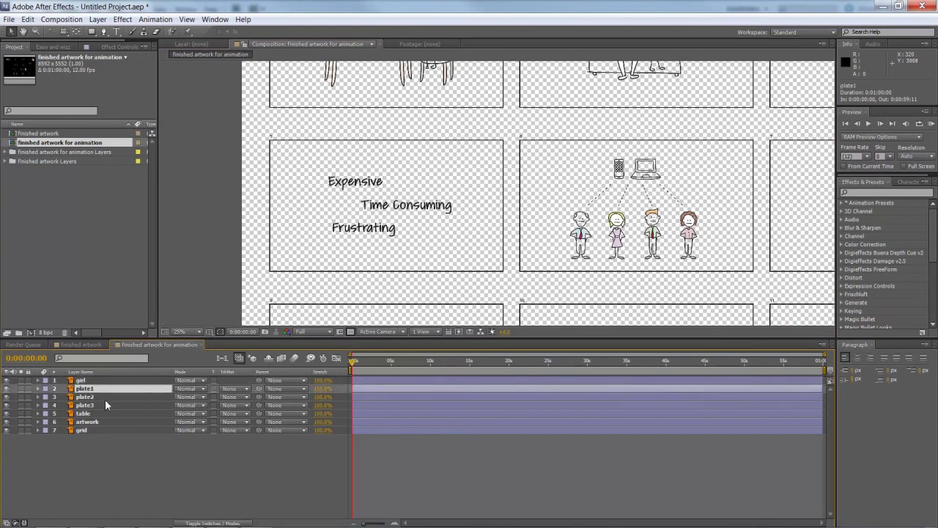
click(107, 397)
click(107, 405)
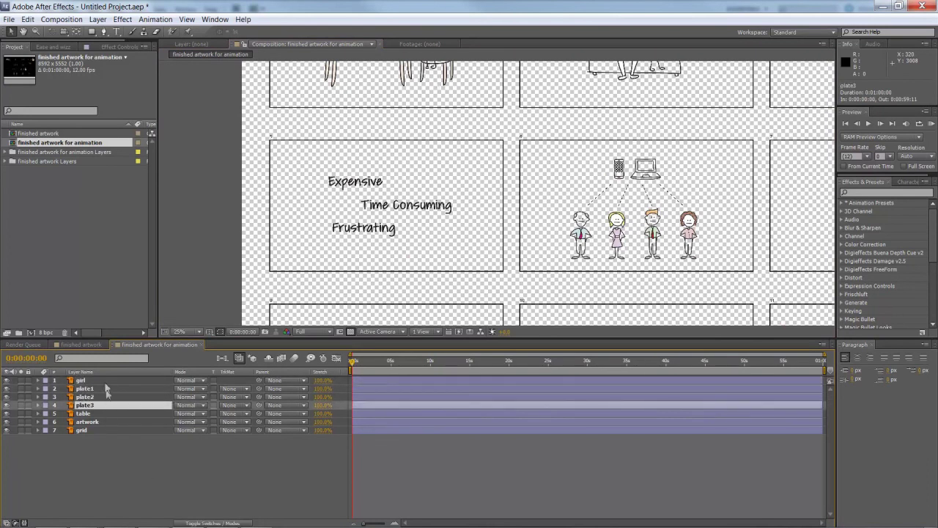
click(144, 471)
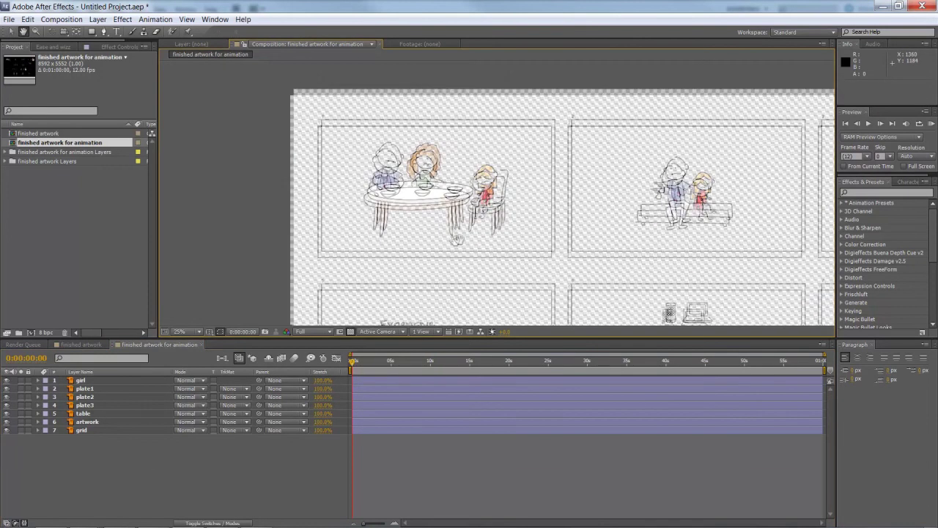
drag(7, 423, 7, 430)
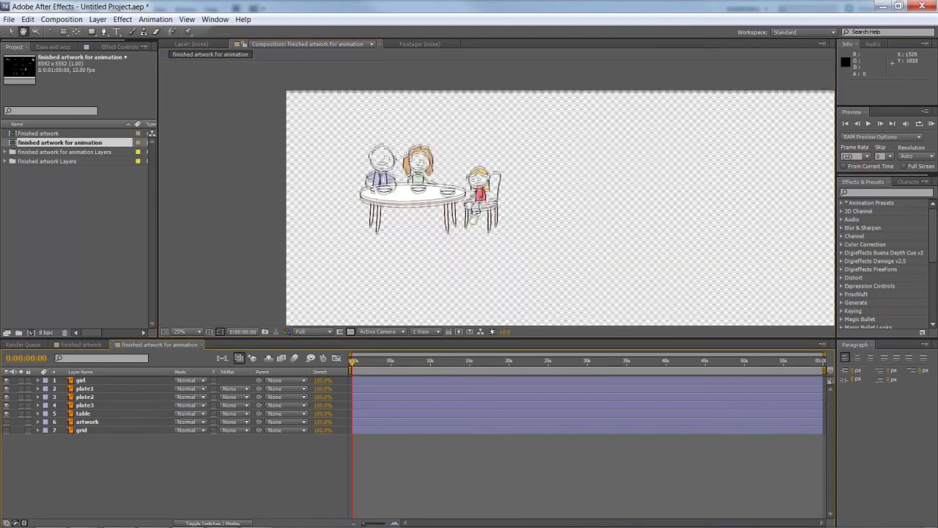
Zoom to 50% on the family scene and show the girl layer's Position property.
key(period)
drag(409, 258, 490, 196)
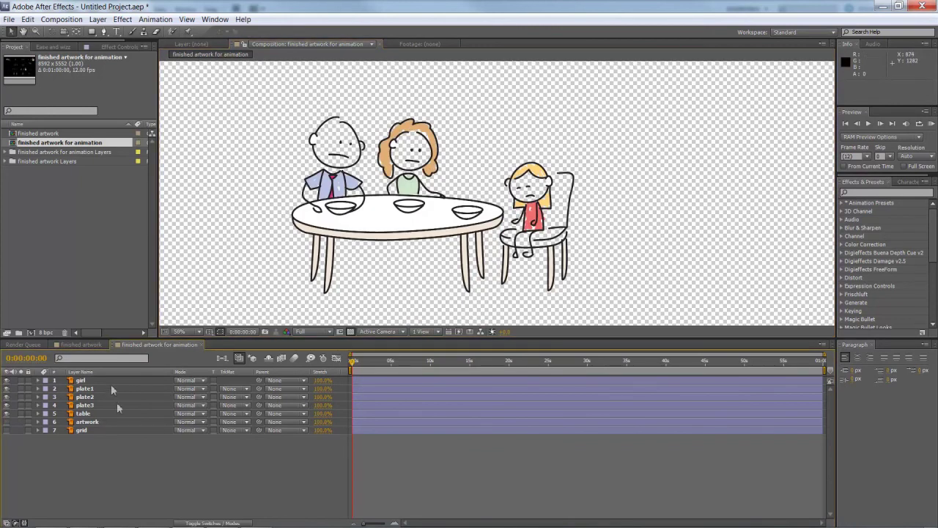
click(111, 382)
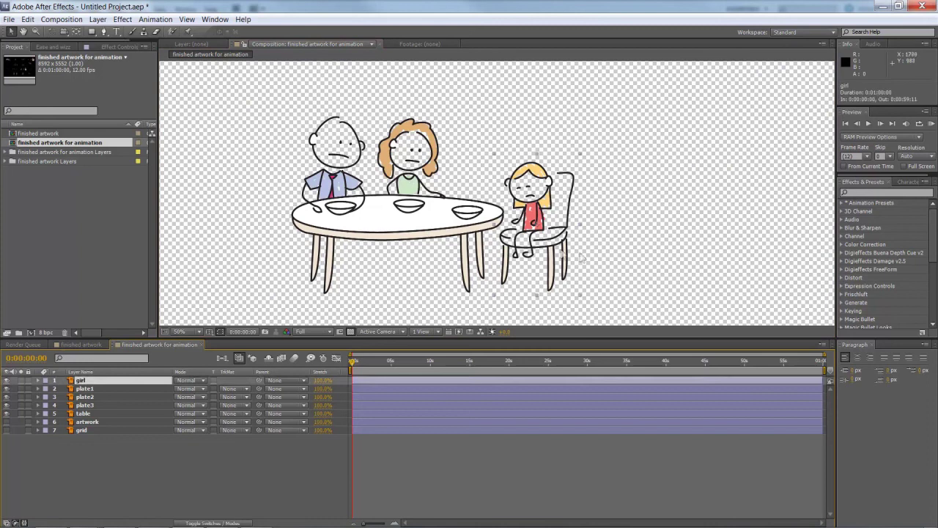
drag(535, 260, 663, 229)
key(ctrl+z)
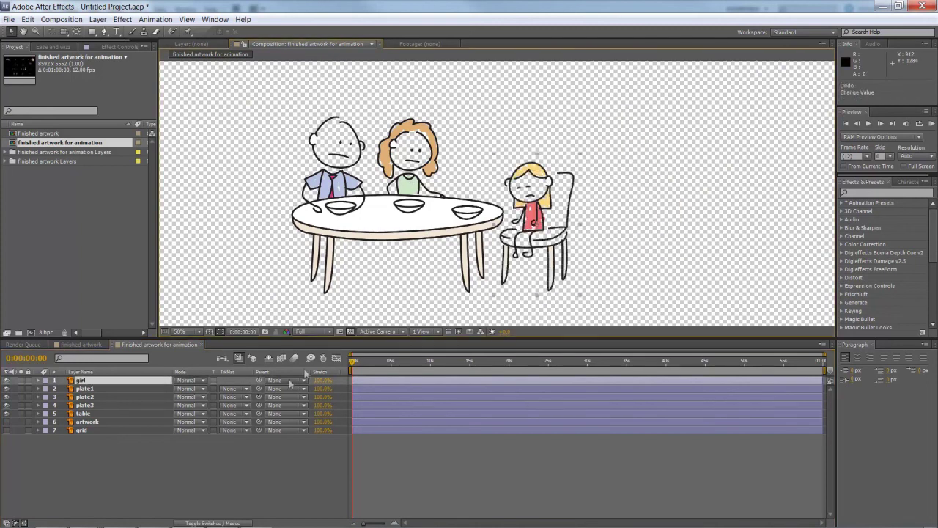
key(p)
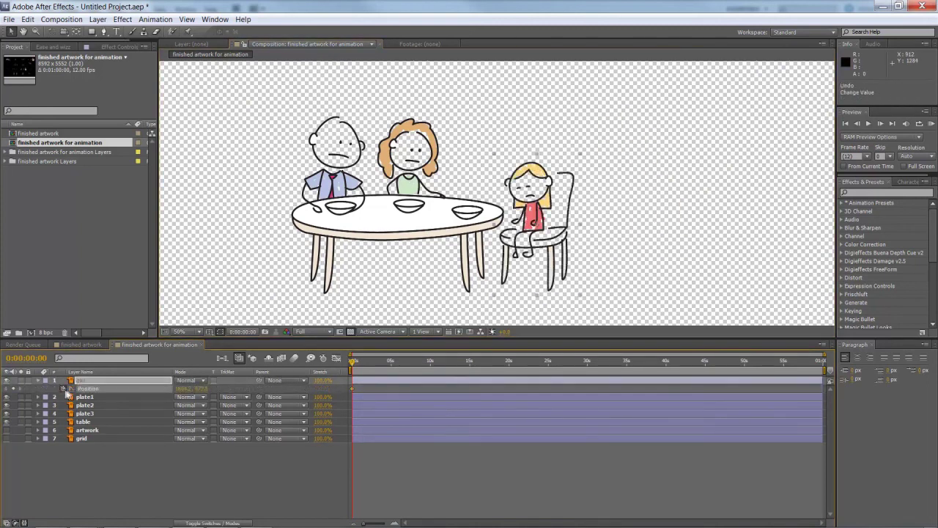
Keyframe the girl's Position so she starts off-screen right and ends on her chair.
drag(354, 389, 377, 389)
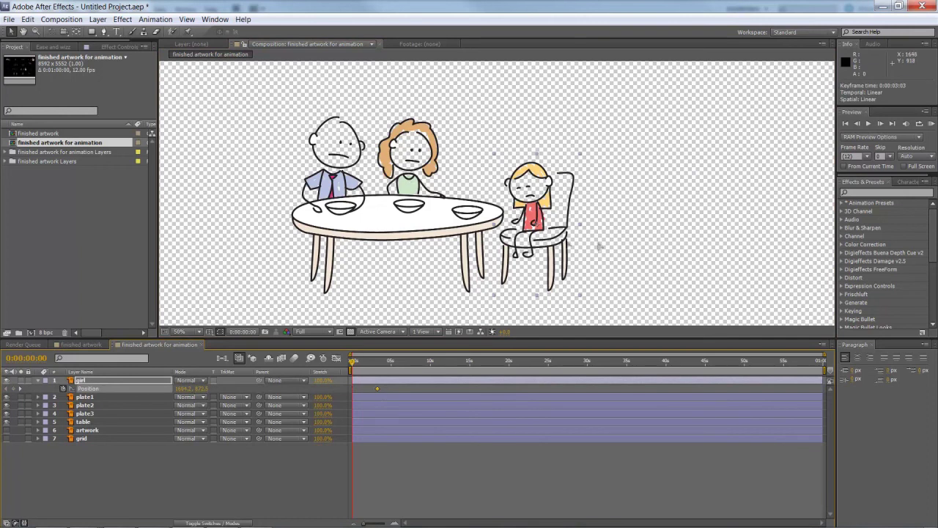
drag(548, 238, 908, 237)
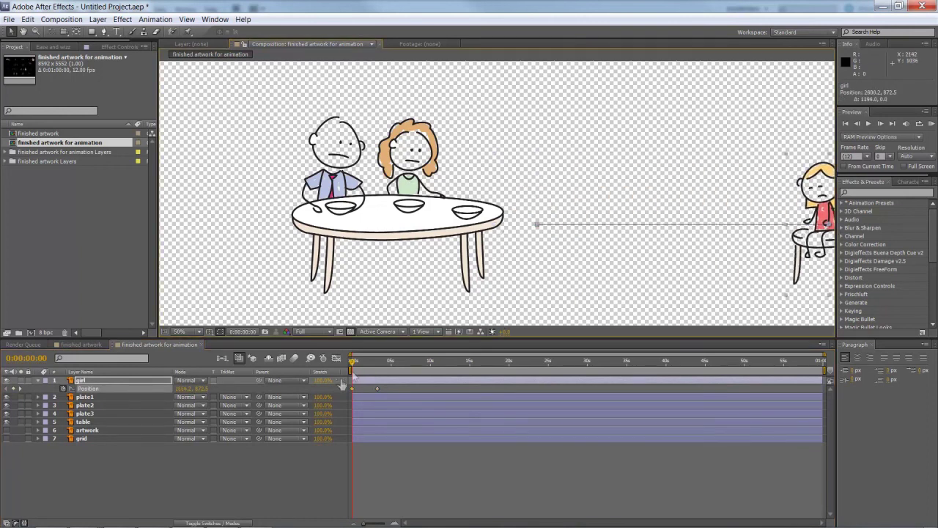
click(378, 361)
click(431, 448)
End the work area at 0:00:04:07 and RAM-preview the girl's entrance animation.
drag(382, 372, 389, 367)
key(n)
click(377, 389)
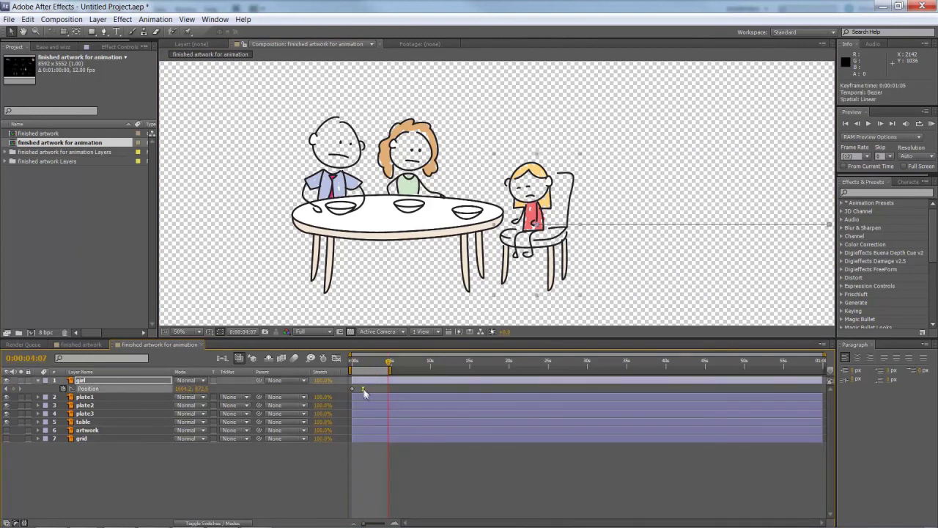
key(KP_0)
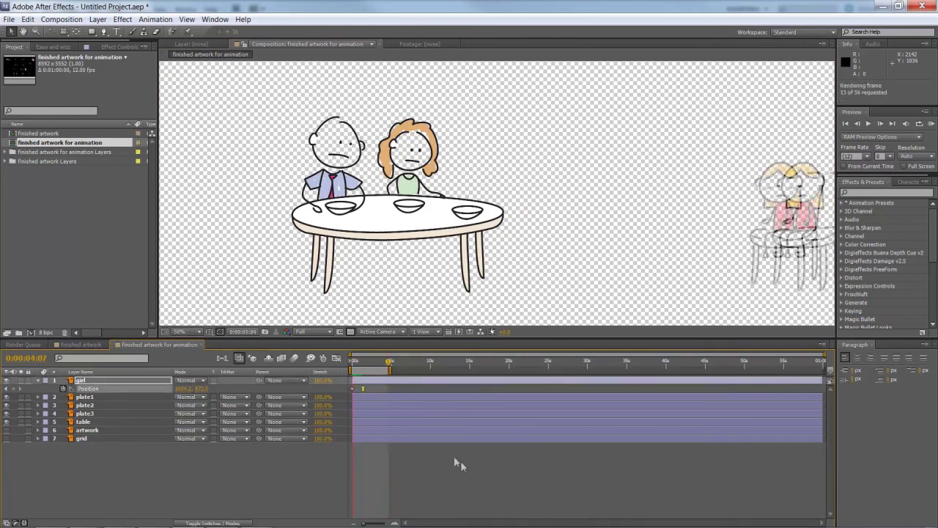
key(space)
key(space)
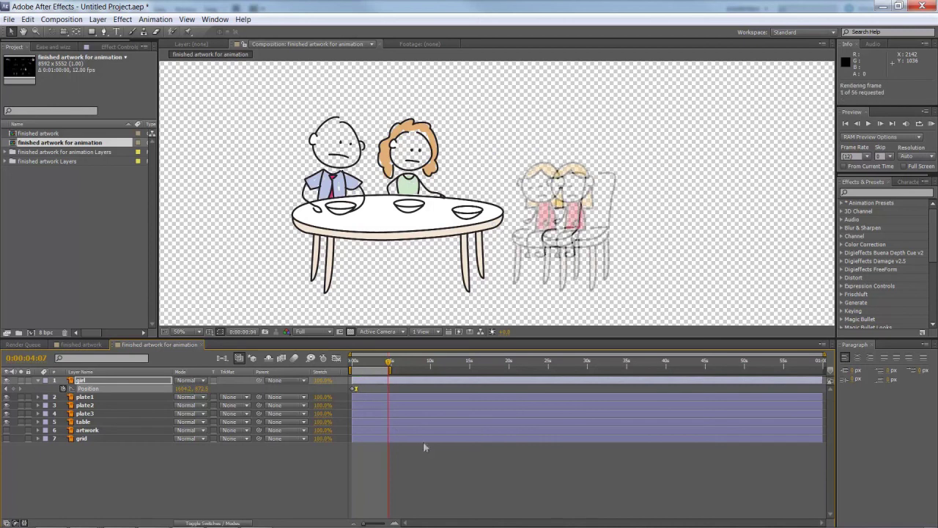
key(space)
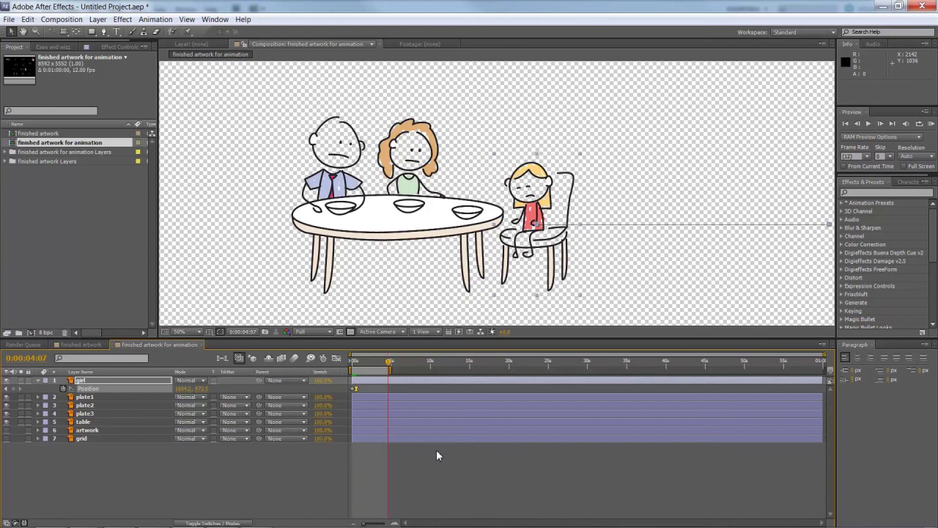
click(253, 512)
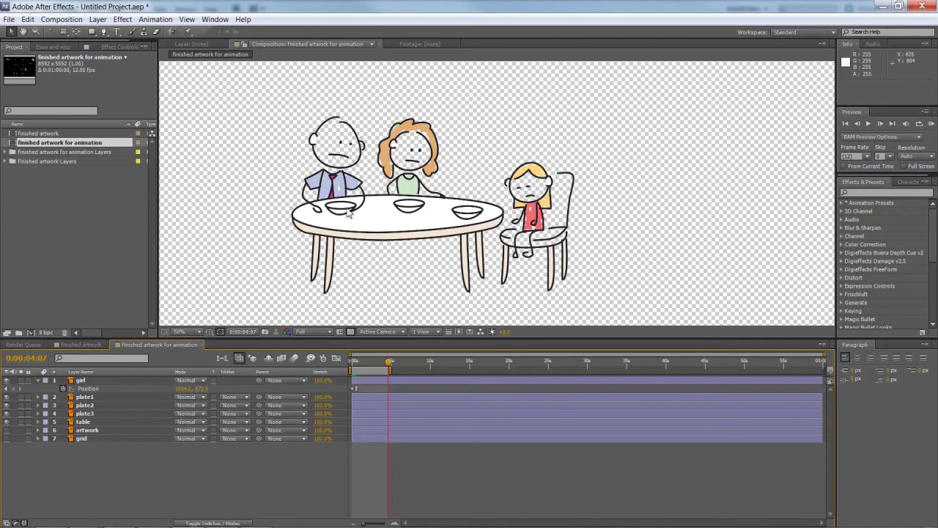
mouse_move(260, 519)
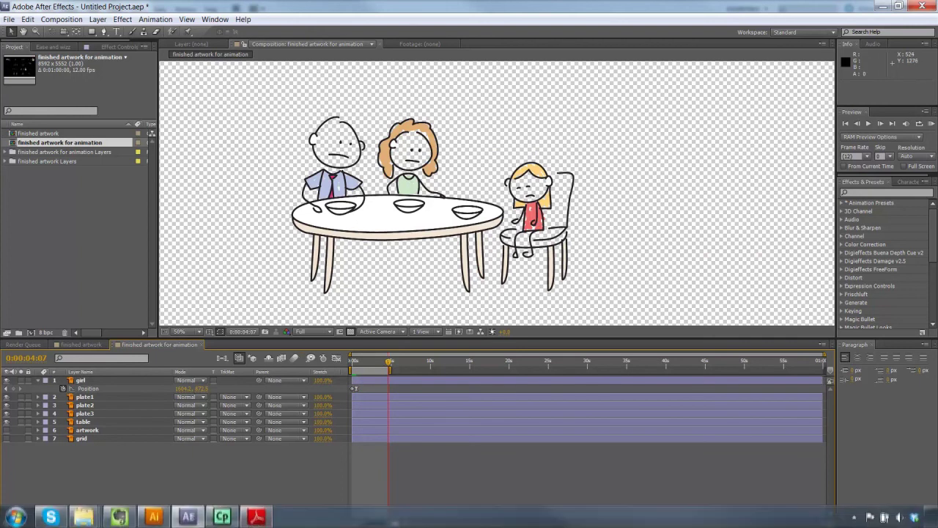
Back in Illustrator, expand the girl layer to inspect its paths, then collapse it.
click(154, 516)
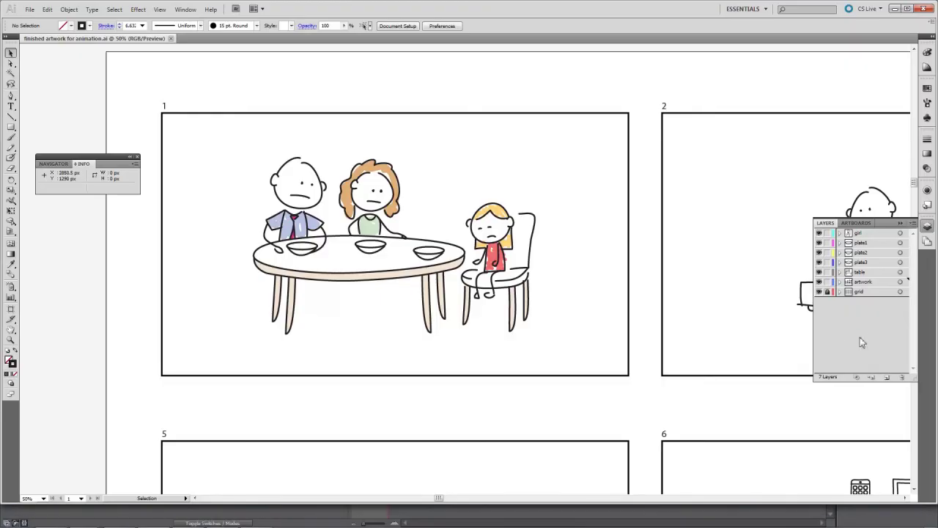
click(844, 236)
scroll(817, 293, down, 5)
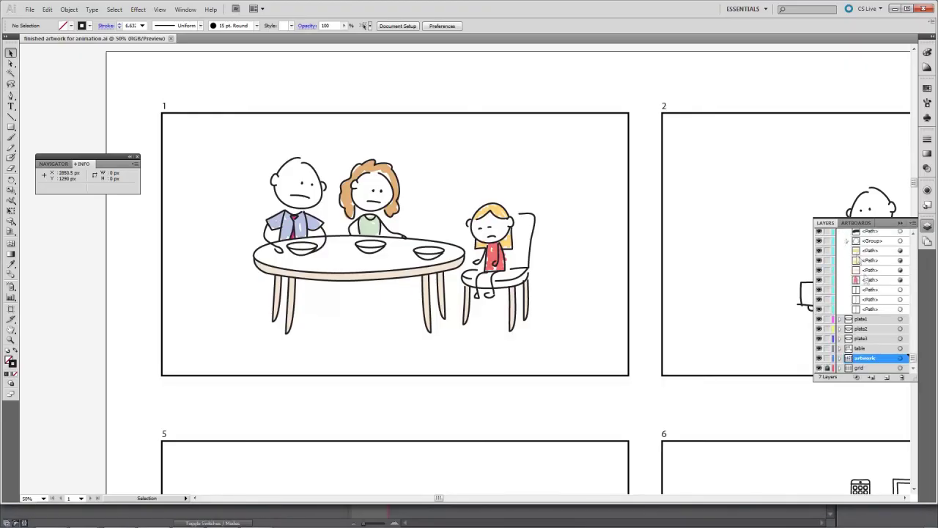
drag(911, 285, 910, 236)
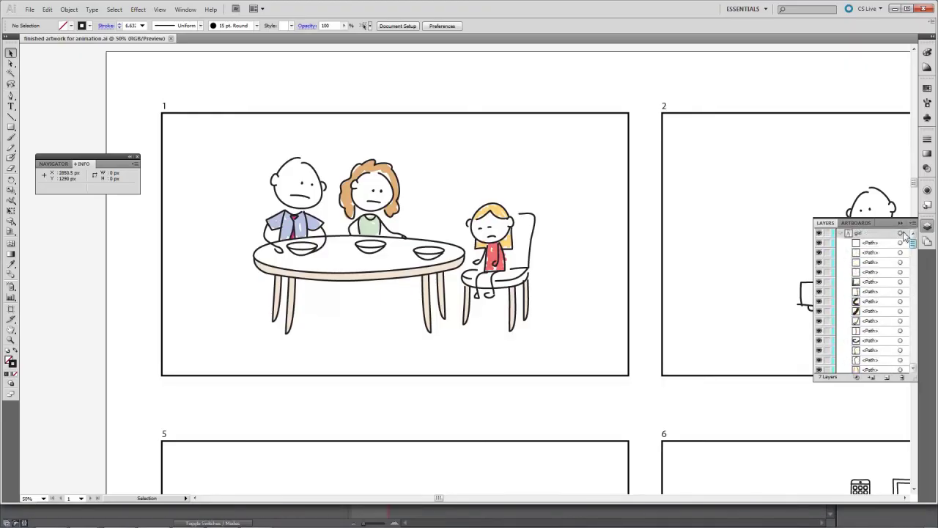
click(842, 233)
click(877, 338)
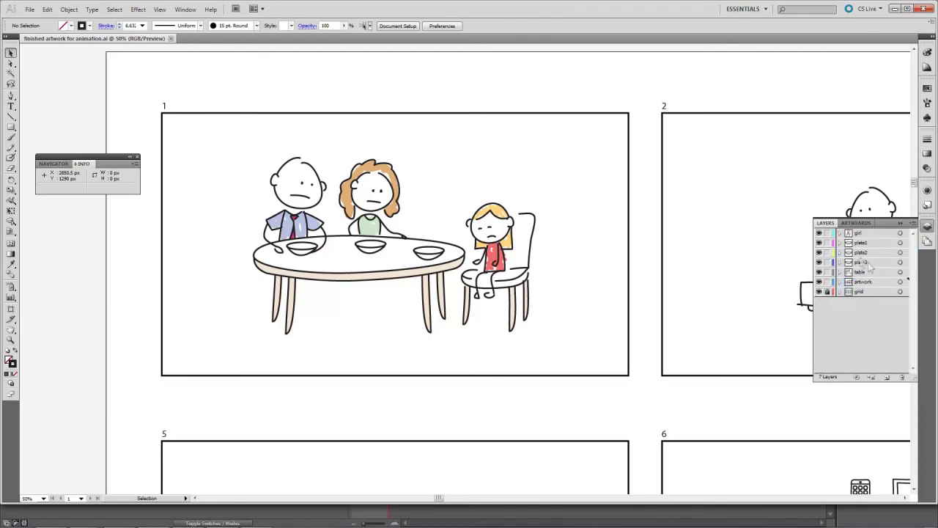